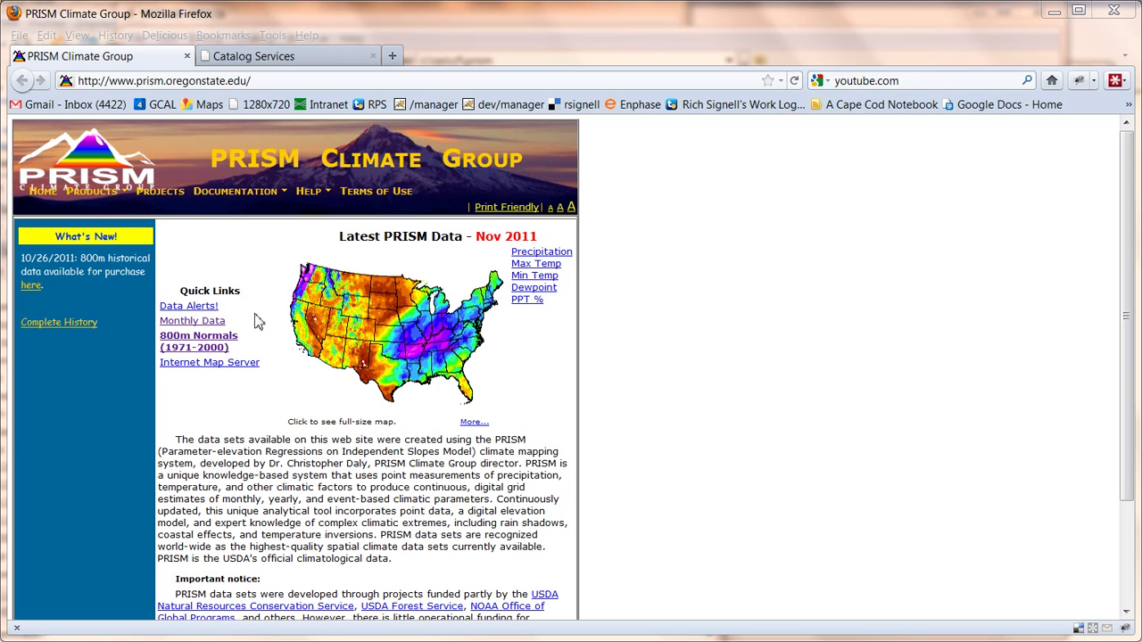
Go to the THREDDS catalog for prism4/monthly and follow its OPENDAP access link.
click(256, 56)
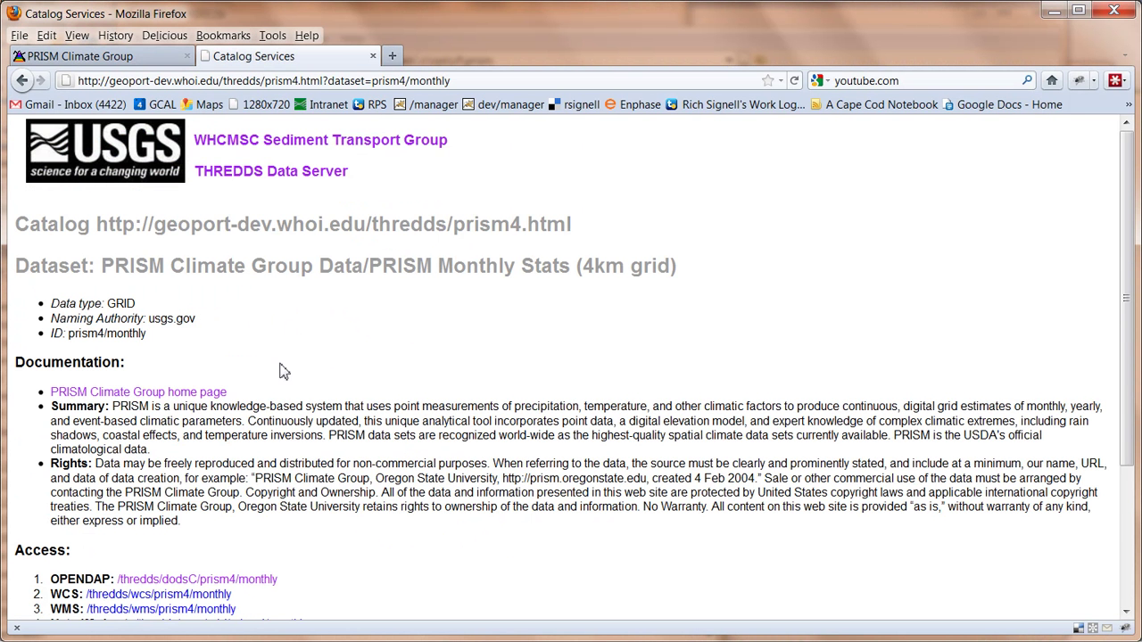
scroll(280, 371, down, 4)
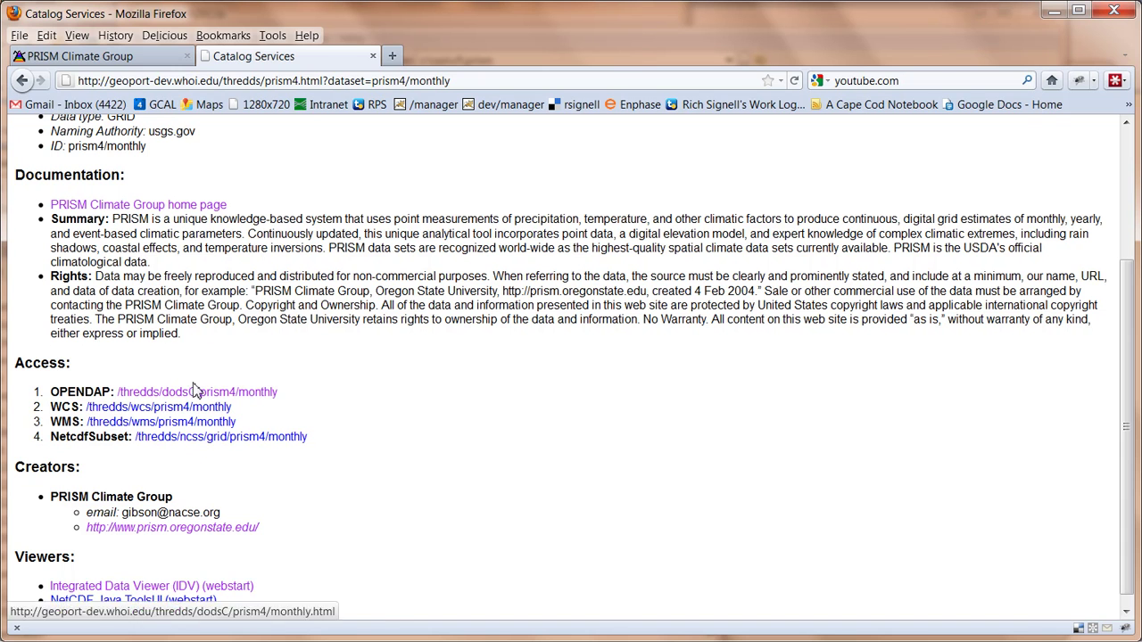
click(159, 394)
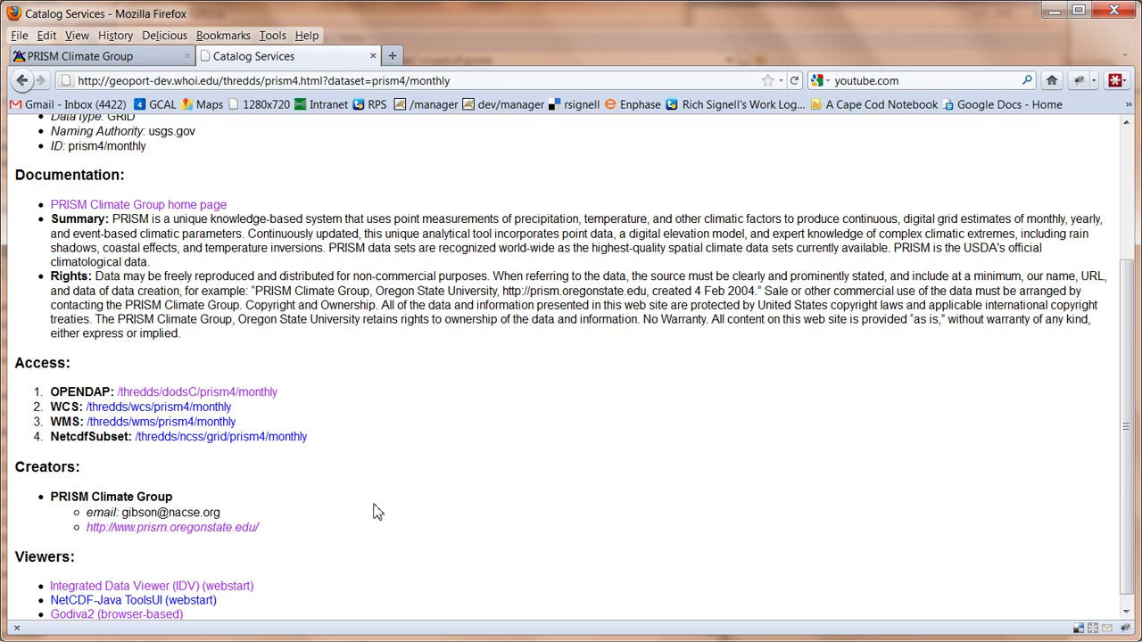
In the remote shell, list the files in the 1890-1899 folder.
key(alt+Tab)
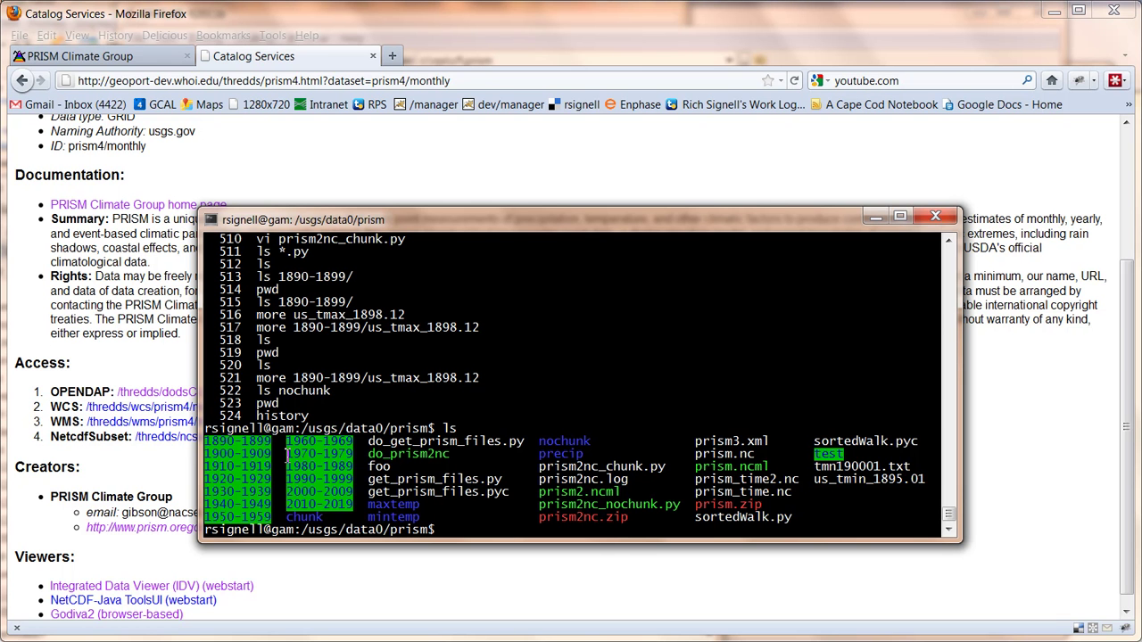
key(Up)
key(Up)
key(Up)
key(Up)
key(Up)
key(Up)
key(Up)
key(Up)
key(Up)
key(Up)
key(Up)
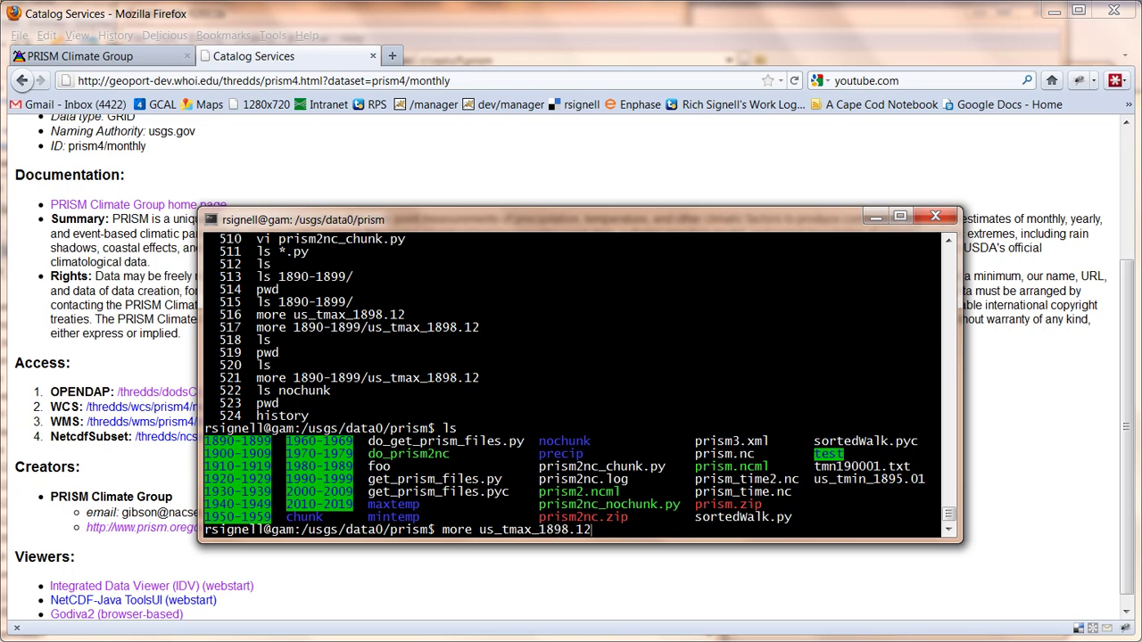
key(Return)
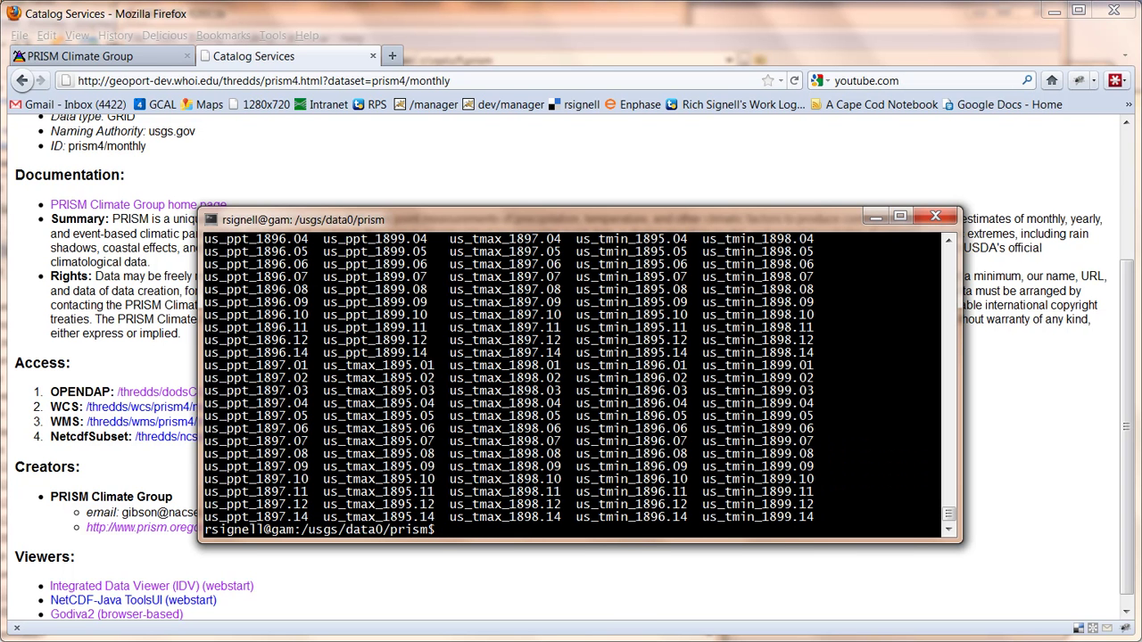
Display the us_tmax_1898.12 grid's ncols, nrows, cellsize header and -9999 values, then exit the pager.
key(Up)
key(Up)
key(Up)
key(Up)
key(Up)
key(Down)
key(Down)
key(Down)
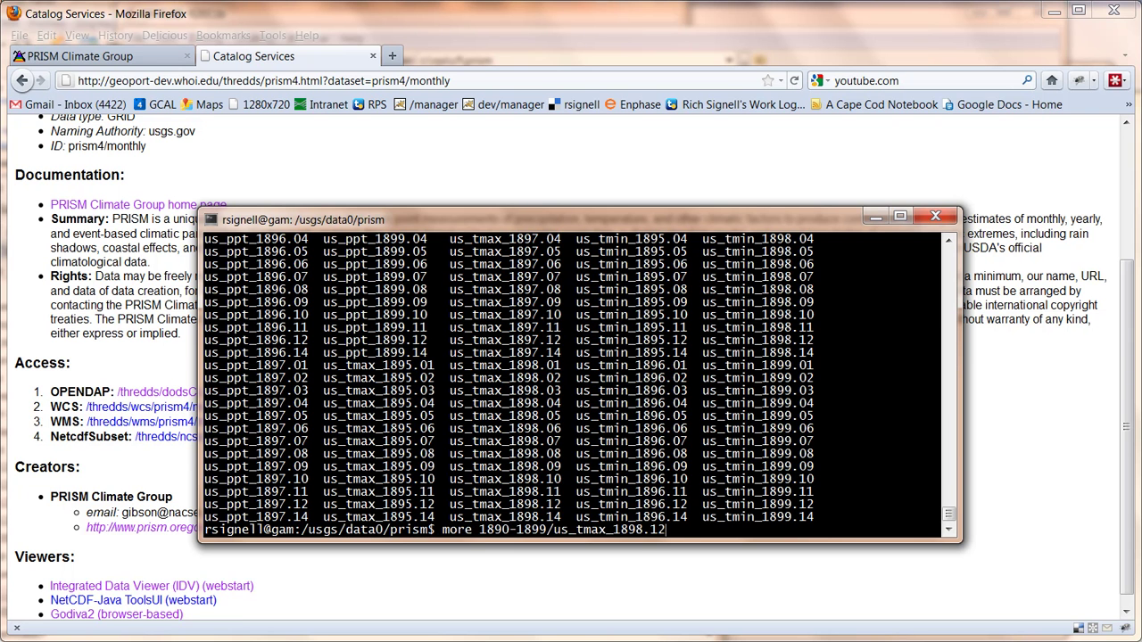
key(Return)
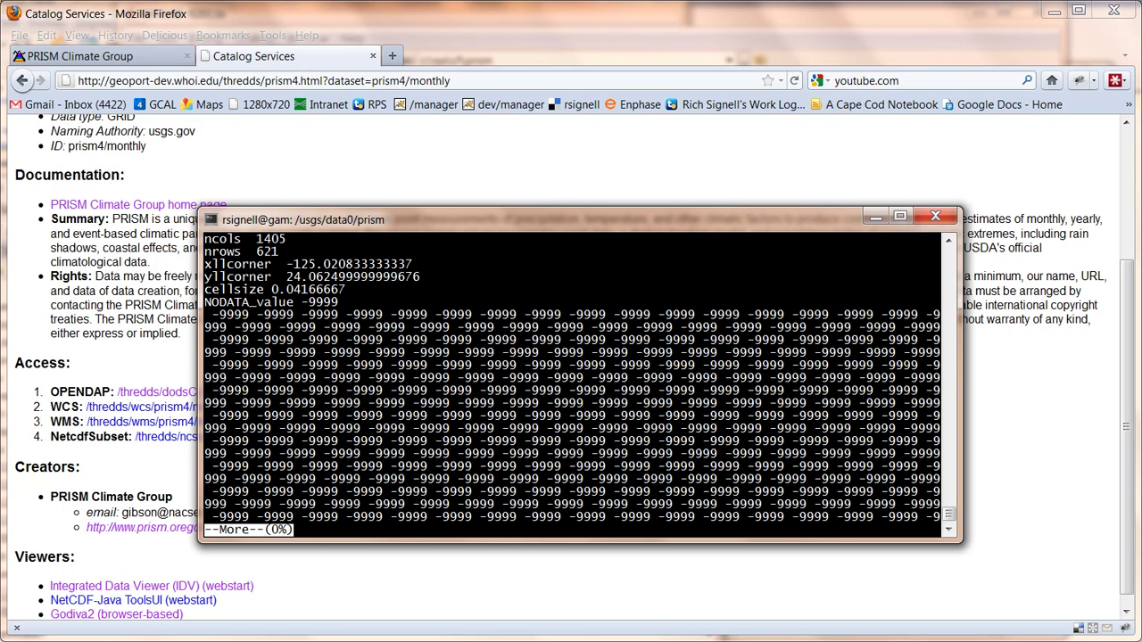
key(q)
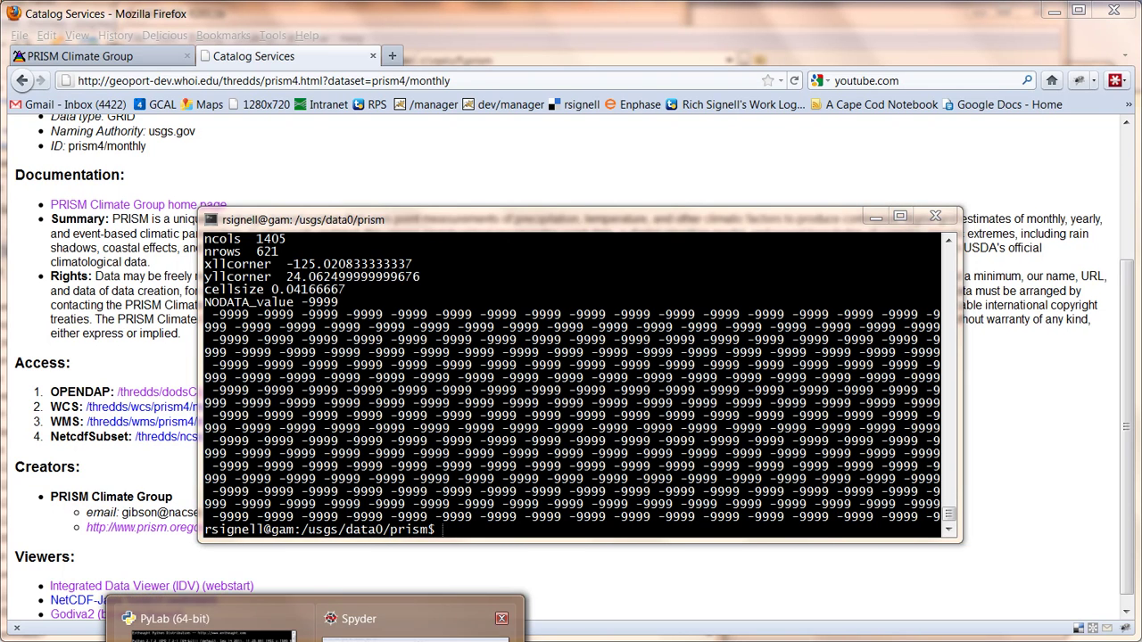
click(349, 615)
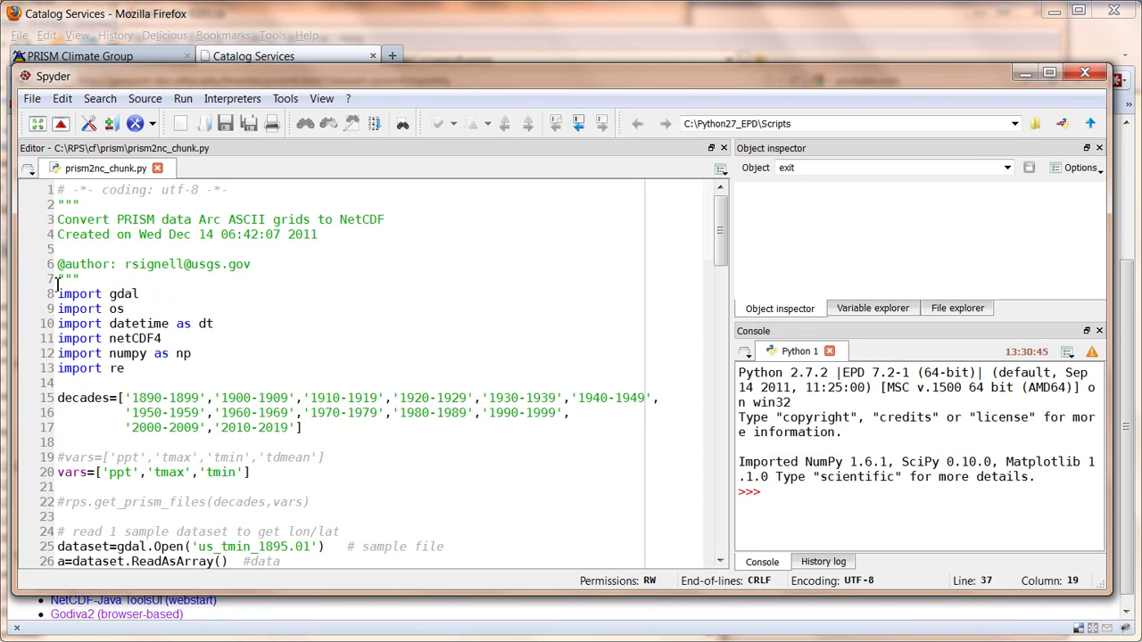
Highlight the gdal and netCDF4 imports and the line reading the sample grid.
drag(61, 297, 148, 298)
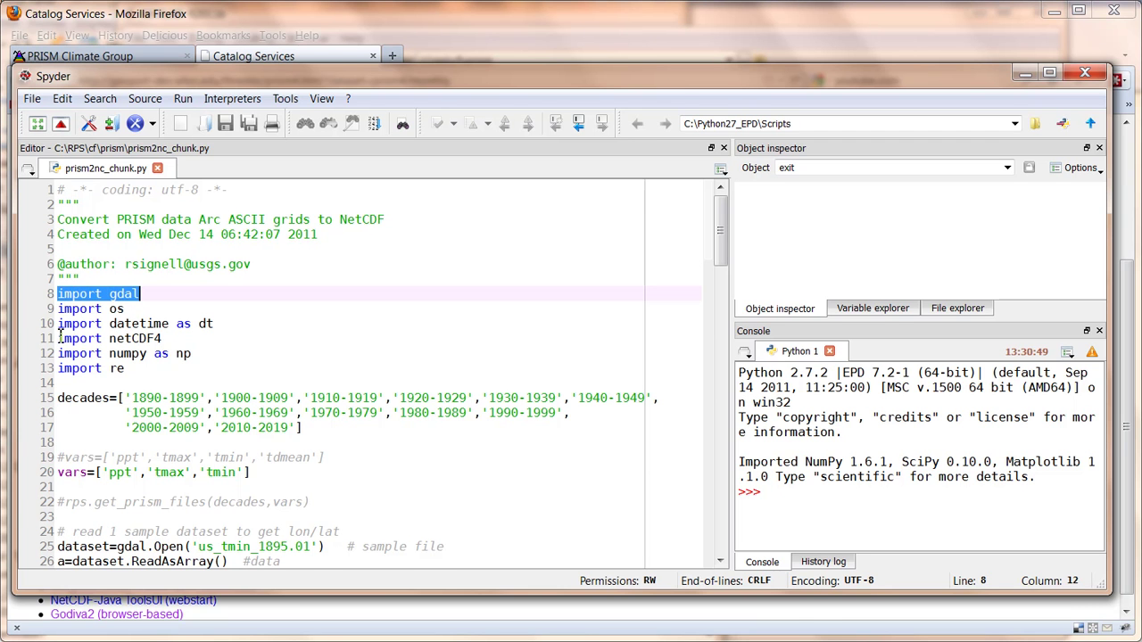
drag(58, 338, 175, 344)
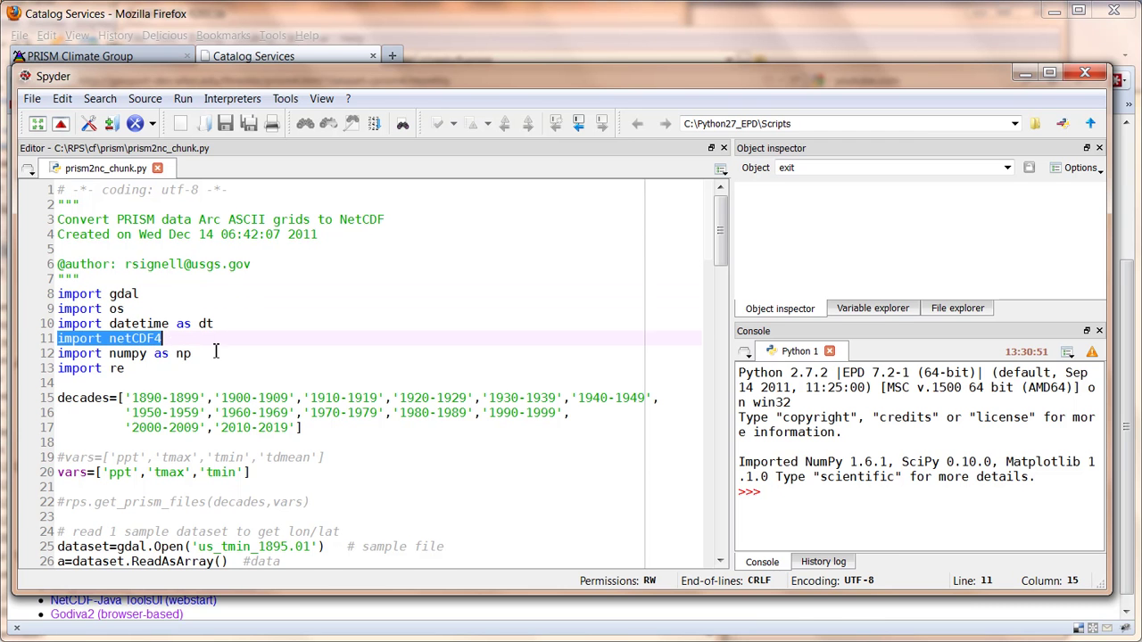
scroll(332, 381, down, 3)
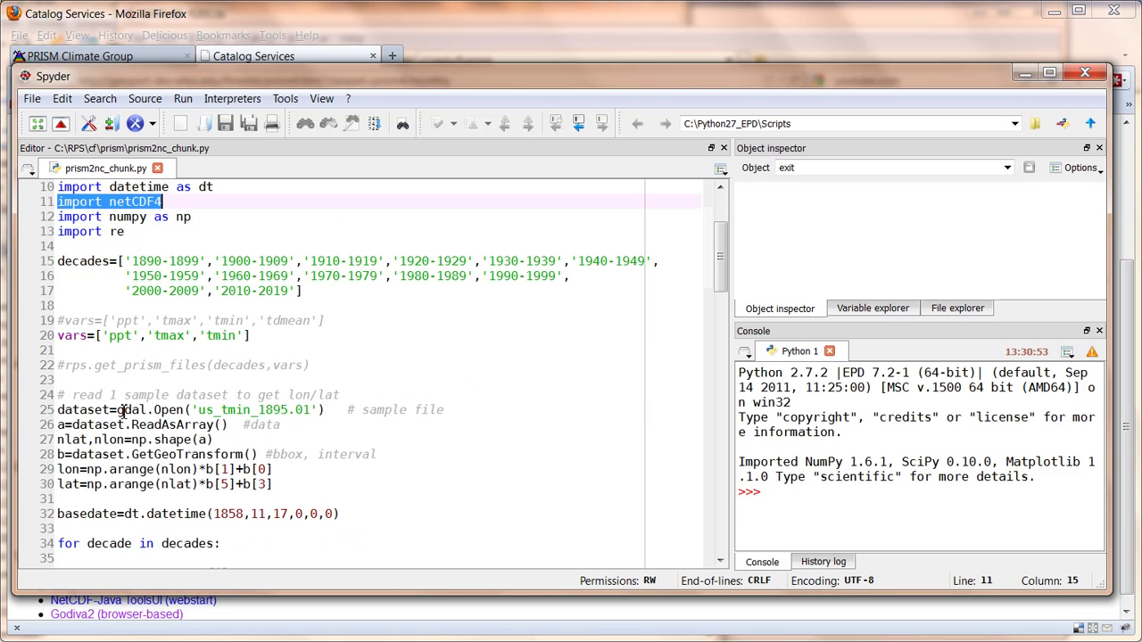
drag(117, 410, 331, 415)
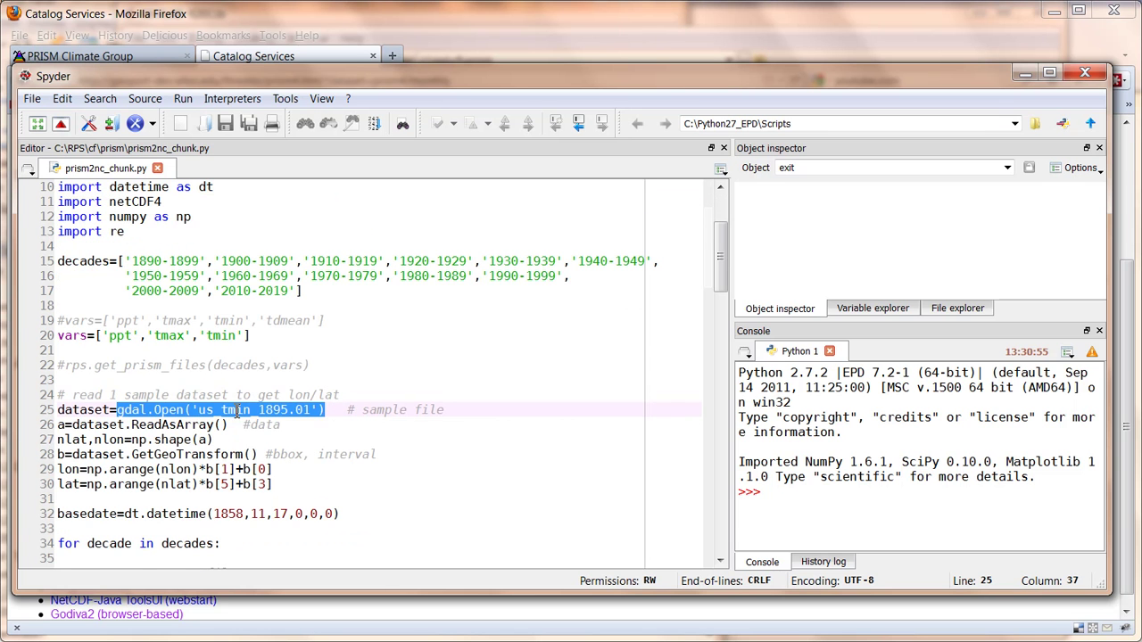
Highlight the per-decade NetCDF file creation and the chunked tmn, tmx and ppt variables.
scroll(368, 431, down, 3)
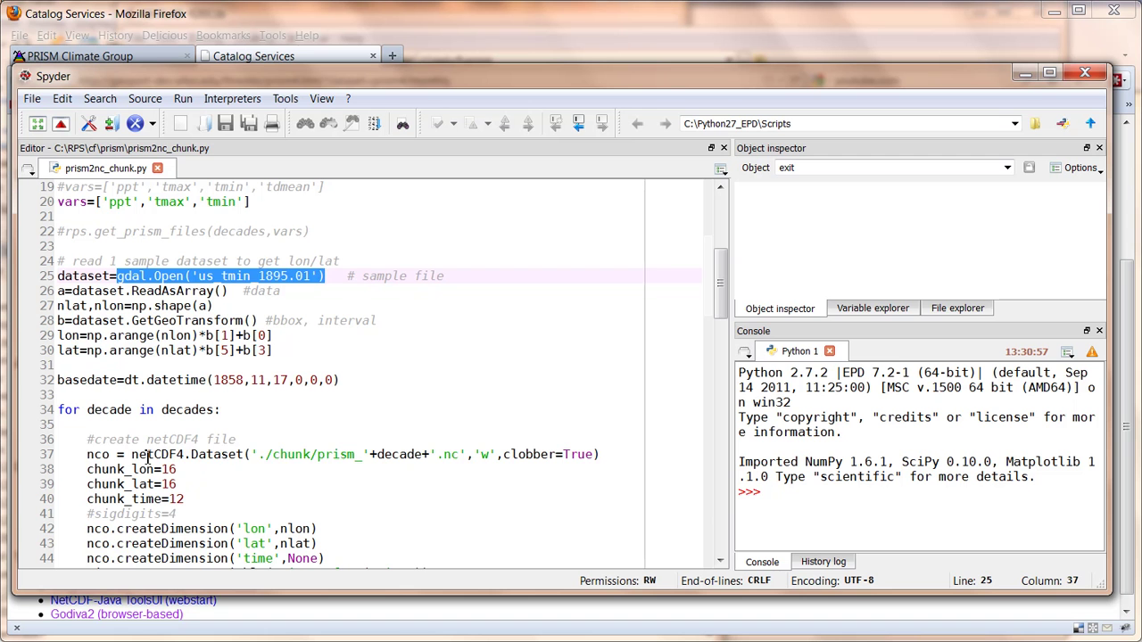
drag(132, 454, 348, 459)
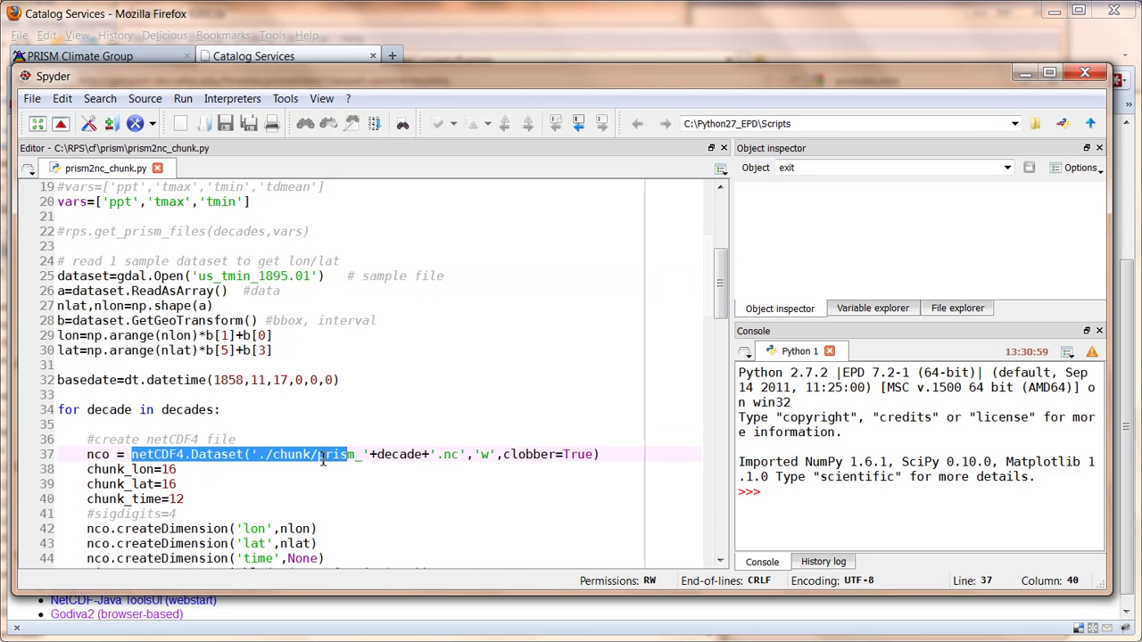
scroll(323, 459, down, 4)
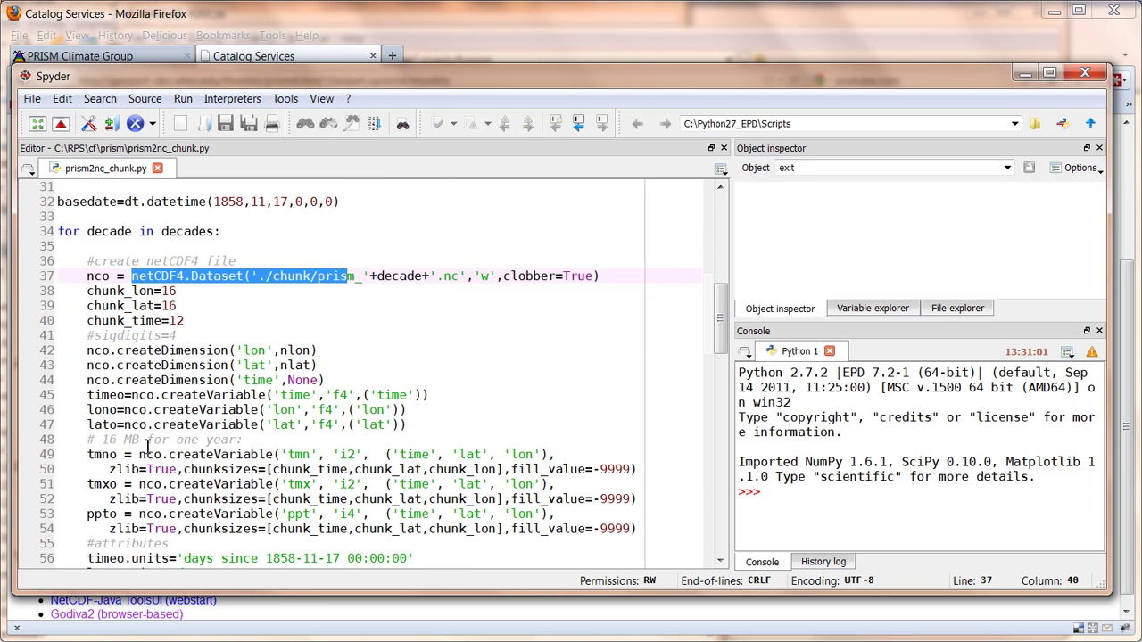
drag(88, 454, 296, 528)
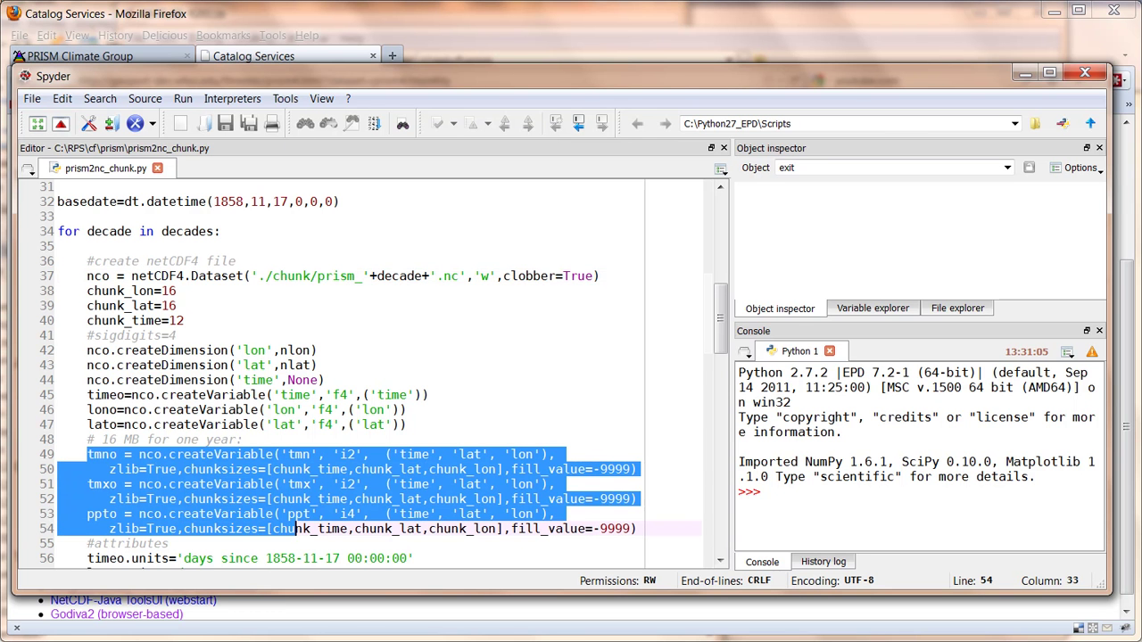
key(alt+Tab)
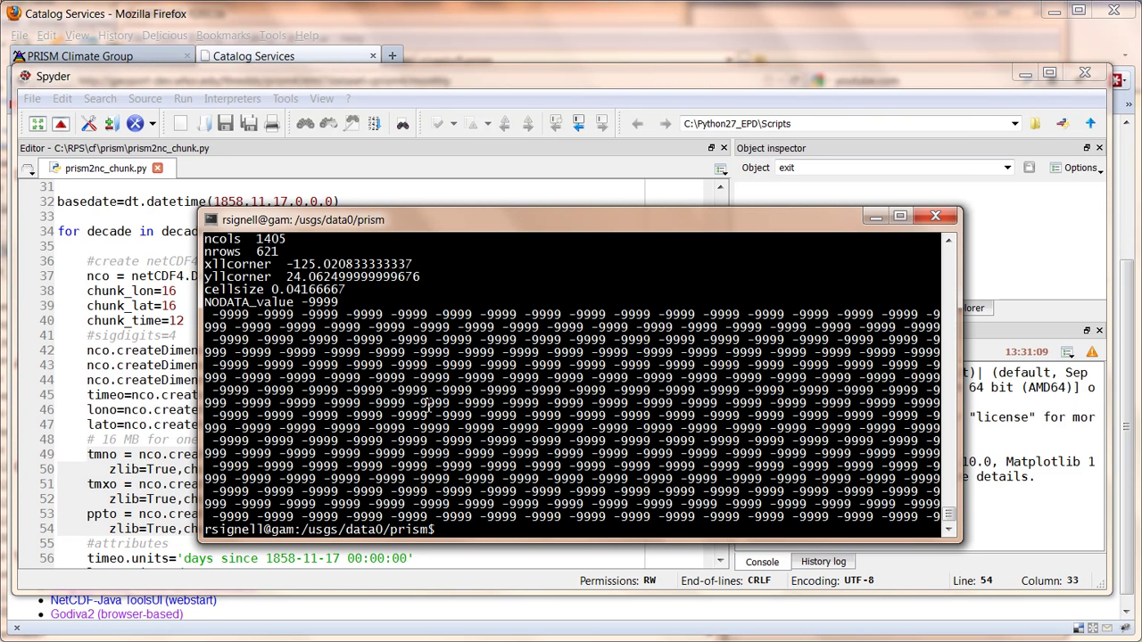
Rerun the nochunk listing to show the prism_*.nc files from 1890-1899 to 2010-2019.
text(history)
key(Up)
key(Up)
key(Down)
key(Return)
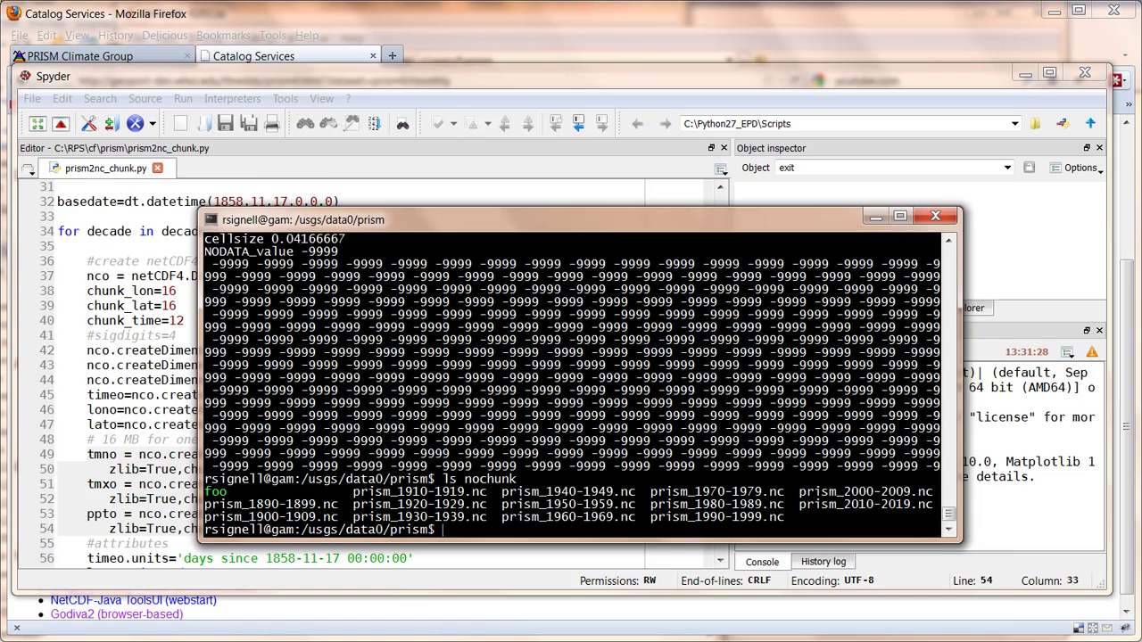
key(alt+Tab)
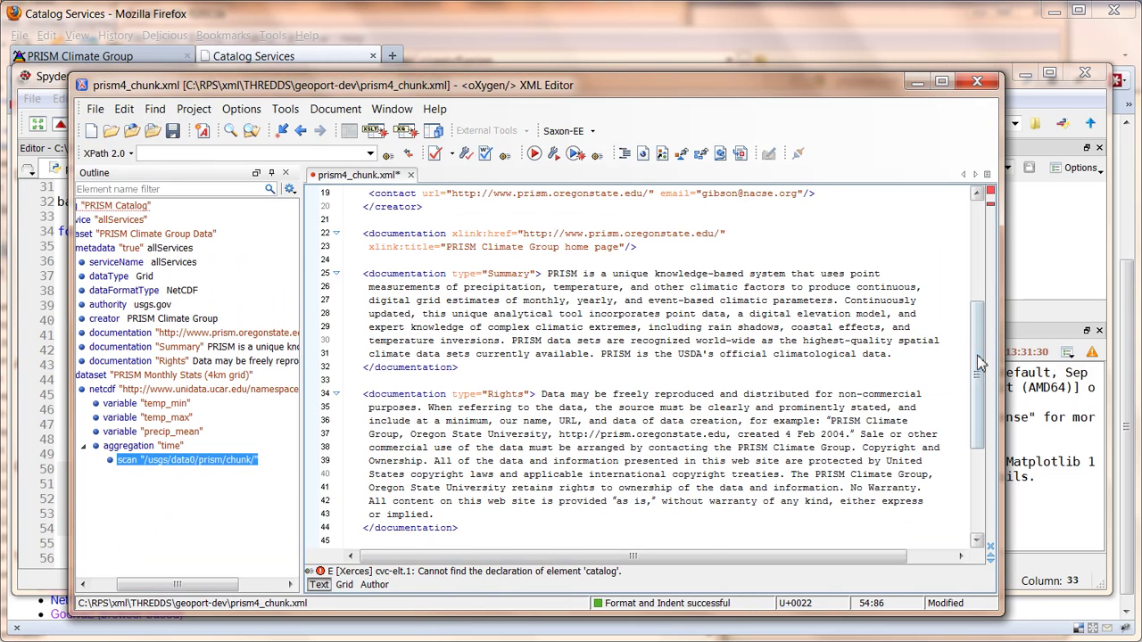
drag(977, 375, 978, 272)
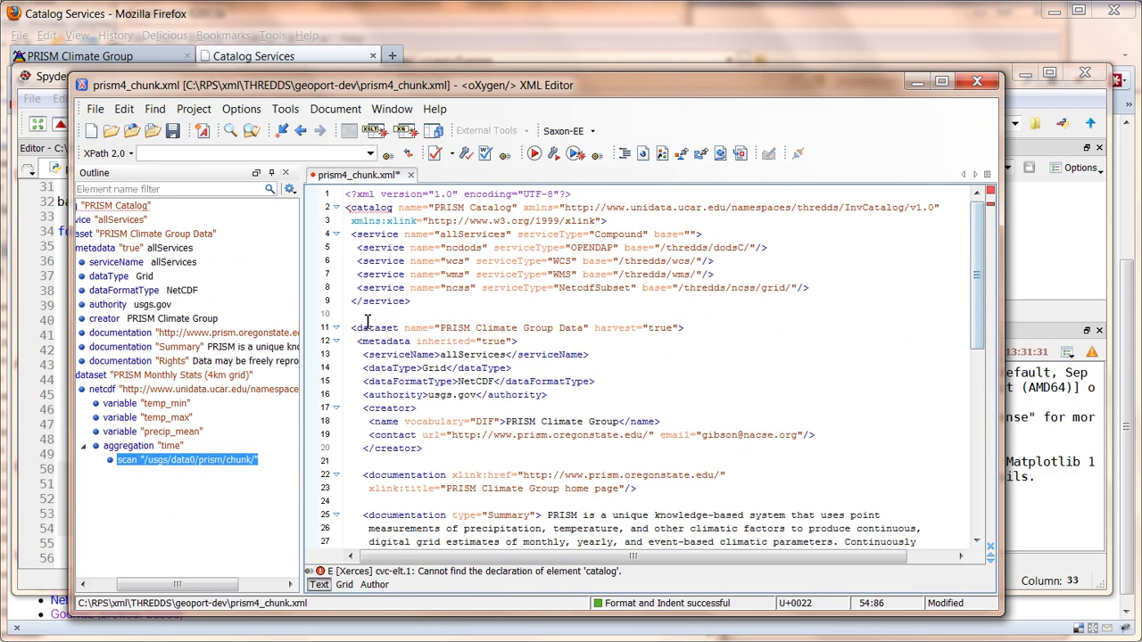
drag(353, 329, 683, 341)
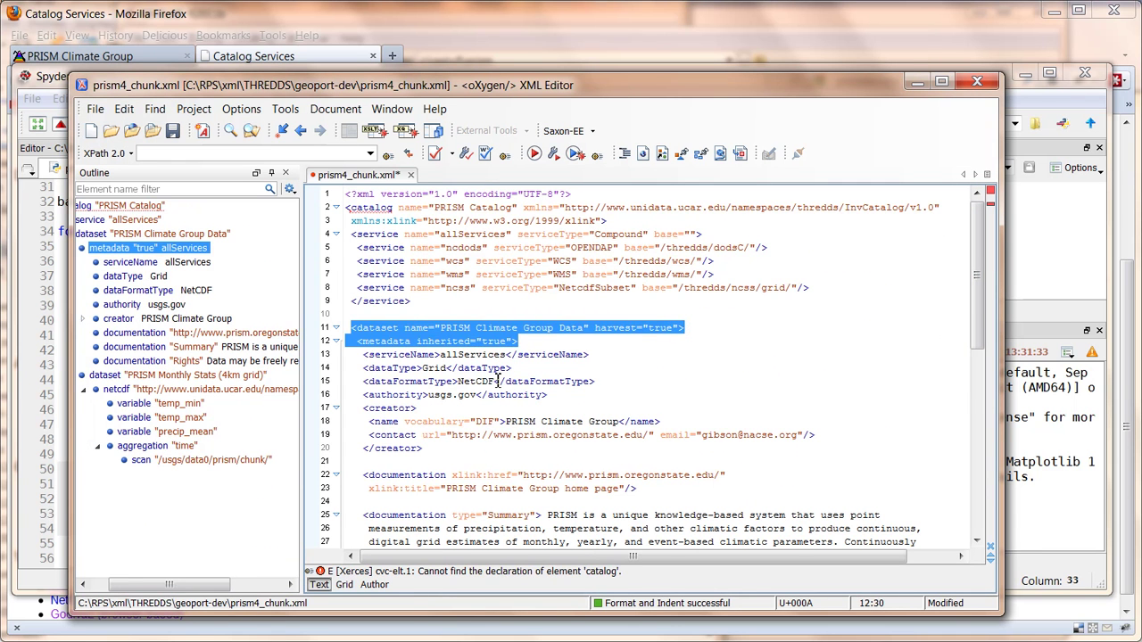
scroll(613, 438, down, 5)
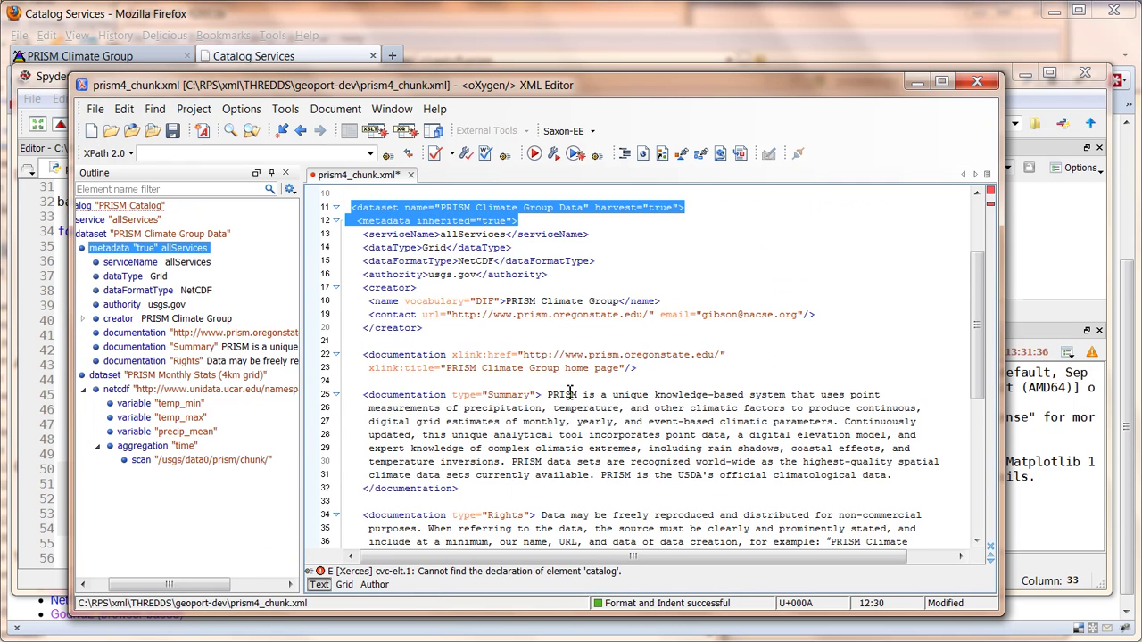
scroll(623, 437, down, 6)
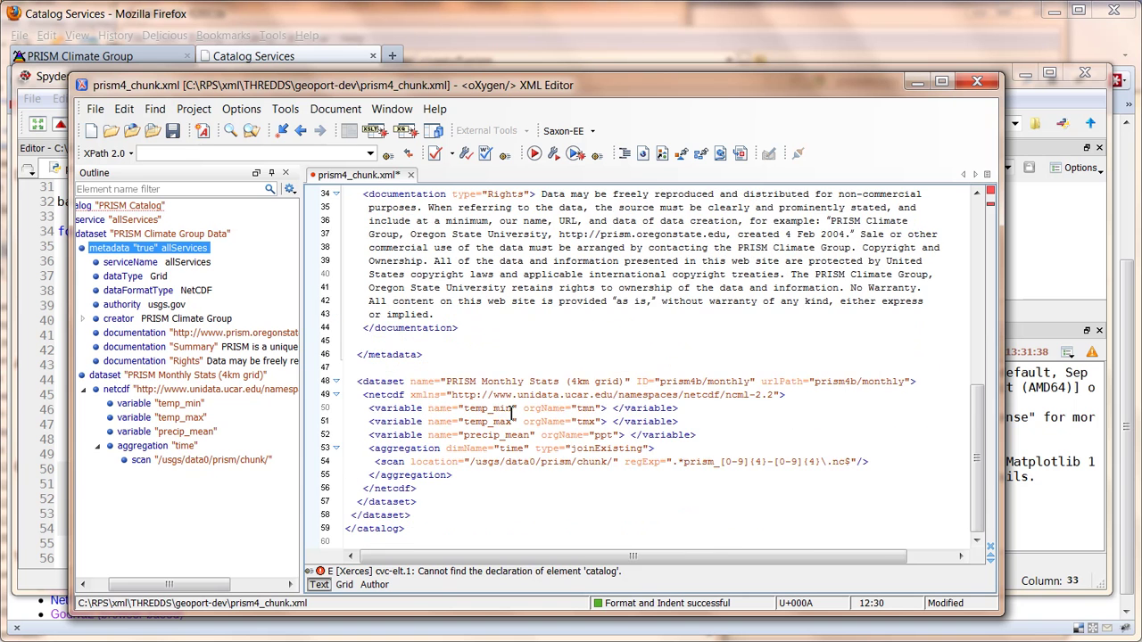
scroll(420, 421, up, 1)
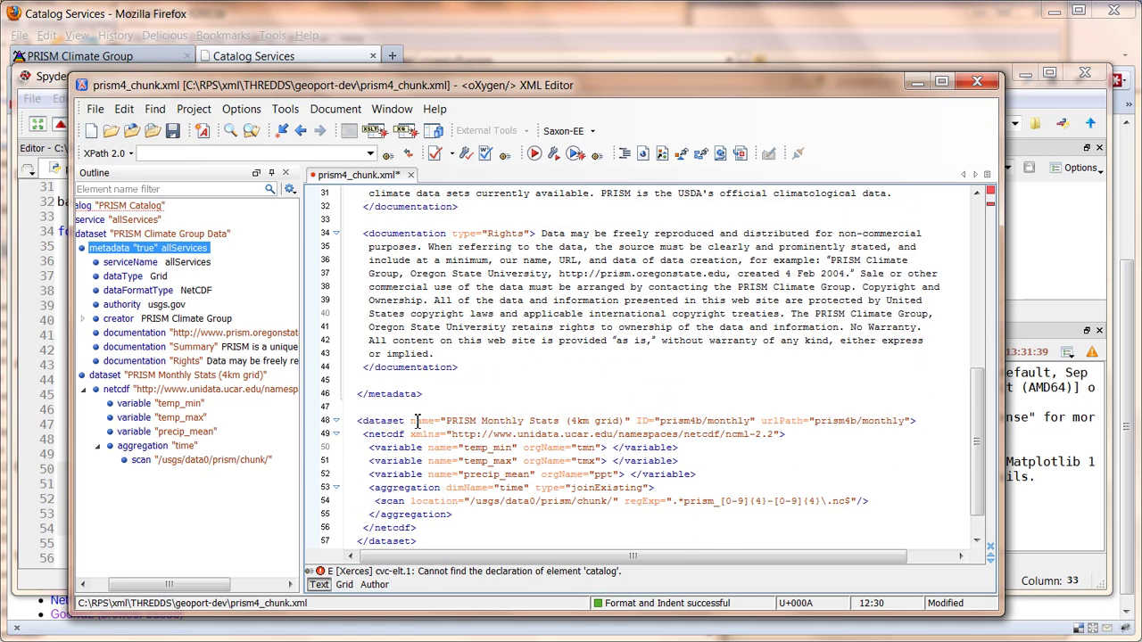
scroll(417, 421, down, 1)
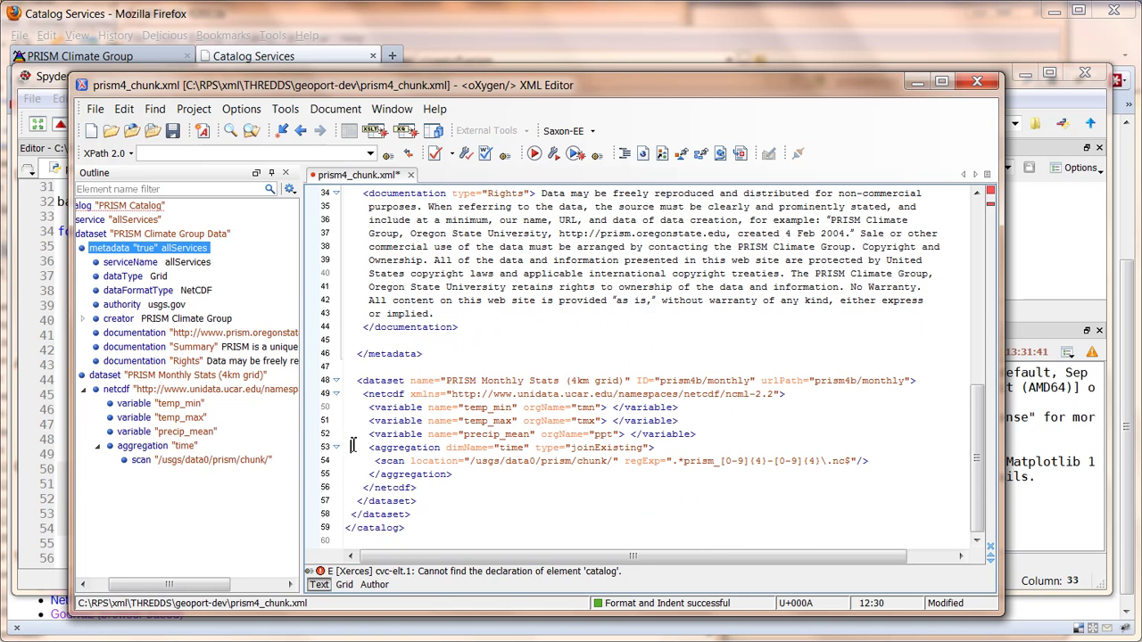
drag(352, 446, 454, 475)
click(479, 468)
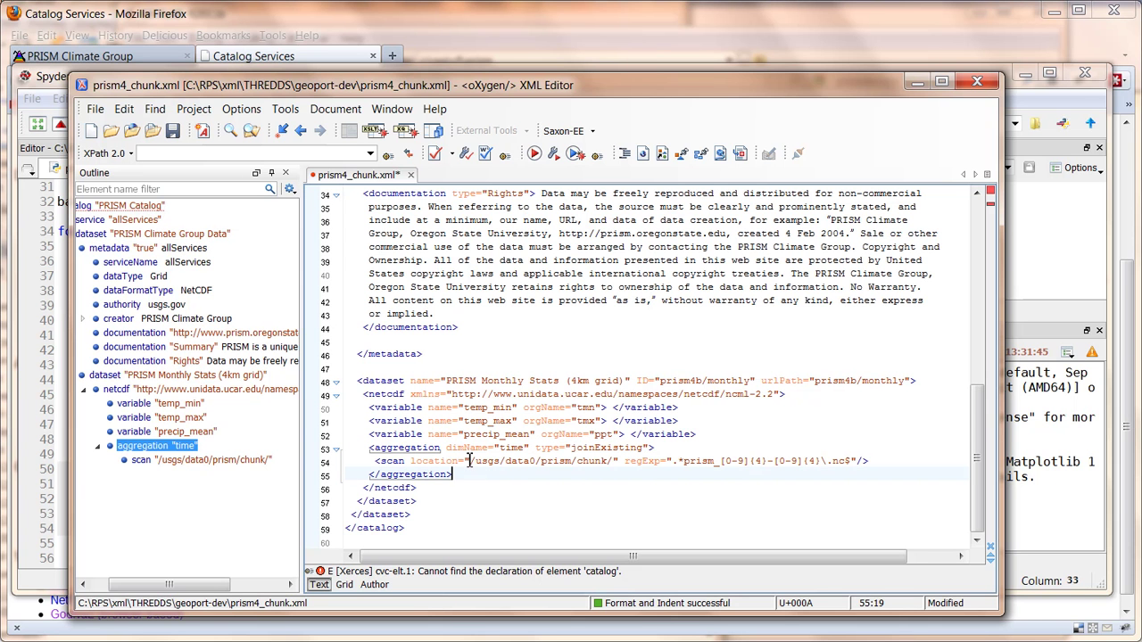
drag(469, 461, 839, 464)
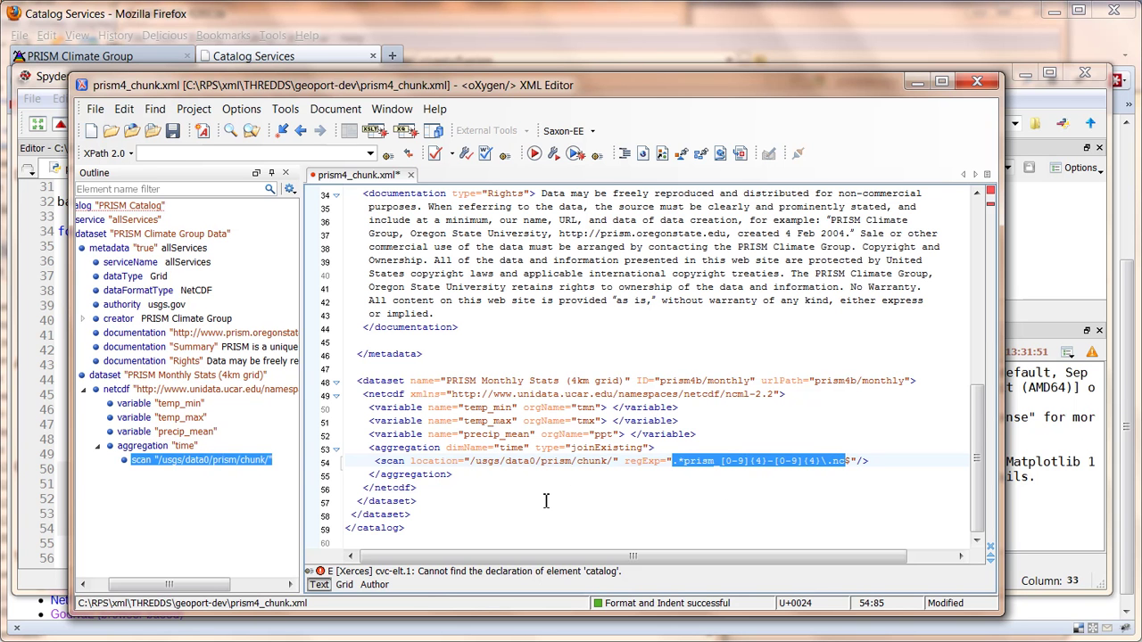
click(259, 25)
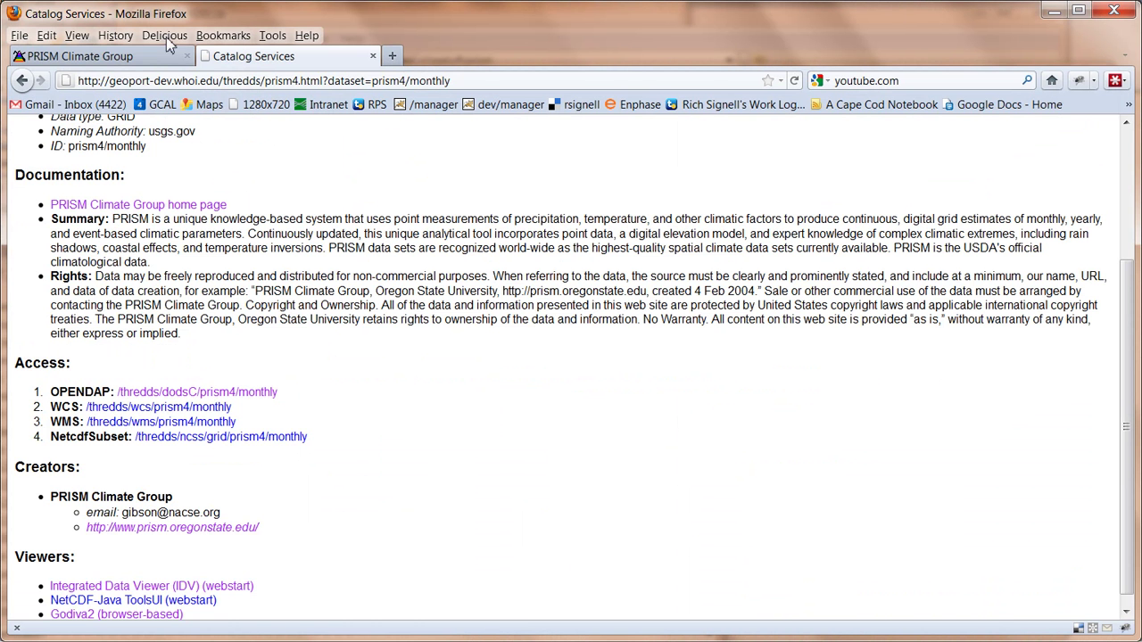
click(107, 56)
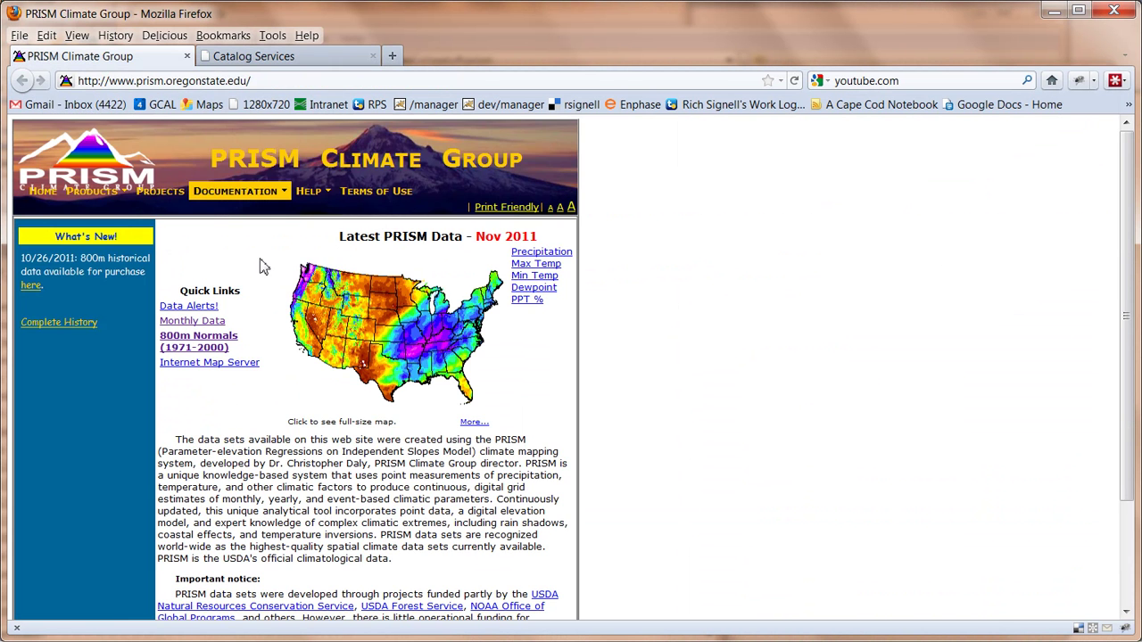
click(269, 62)
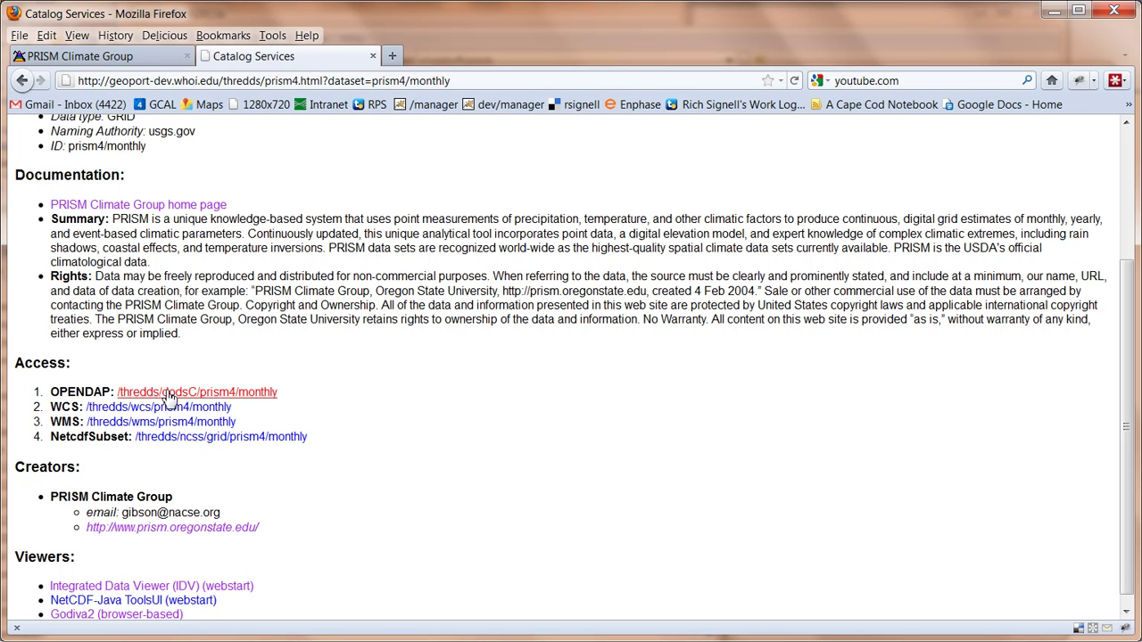
click(169, 393)
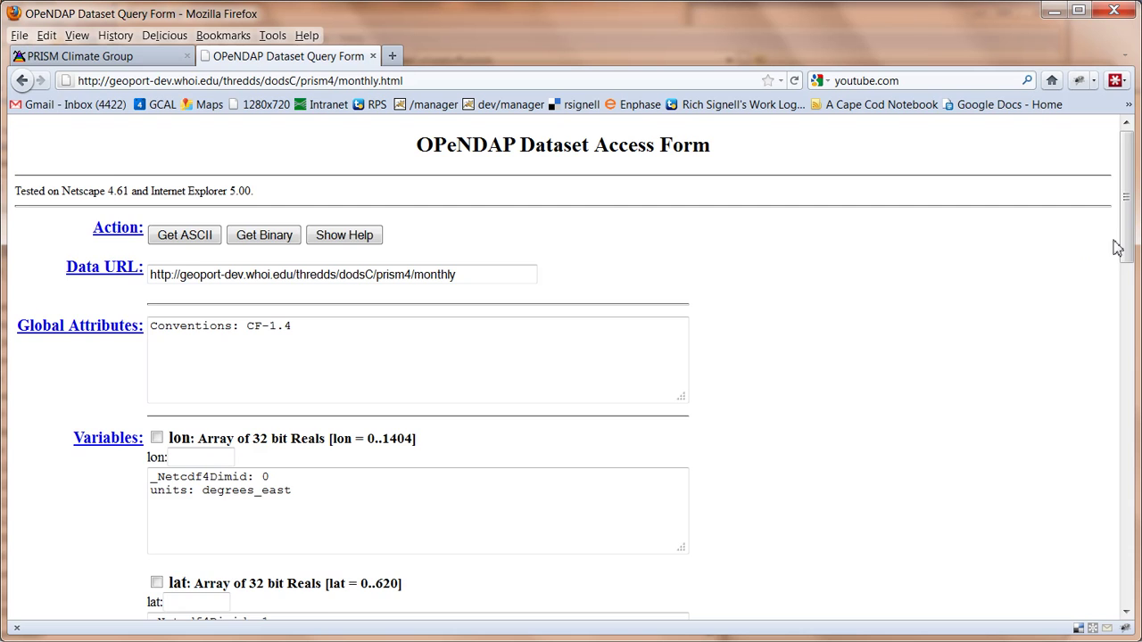
drag(1126, 241, 1129, 317)
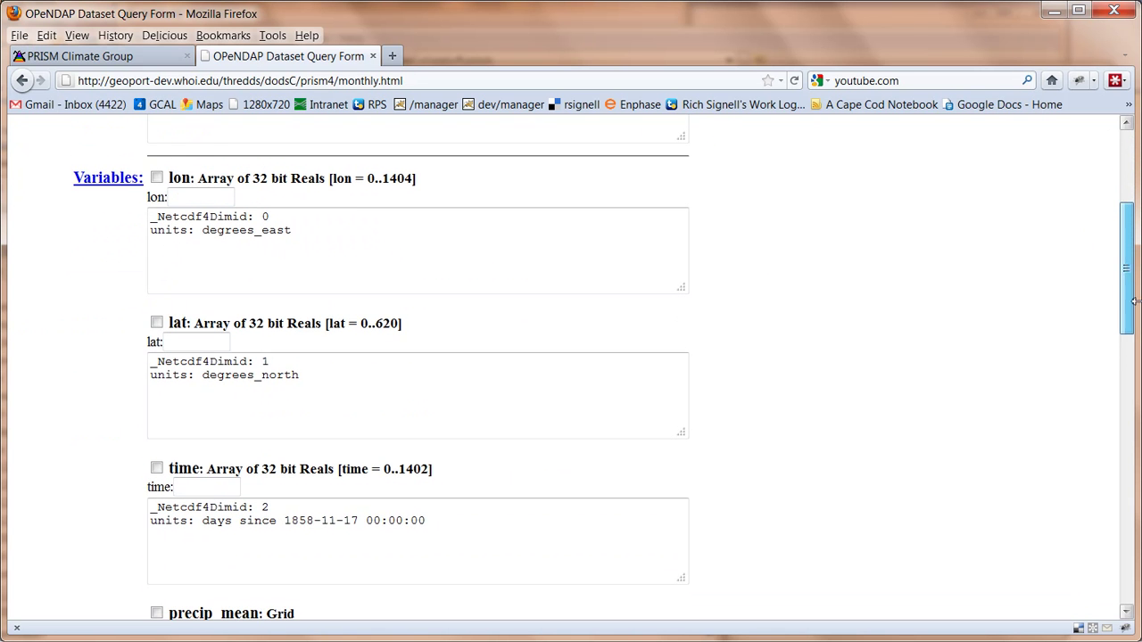
scroll(223, 402, down, 5)
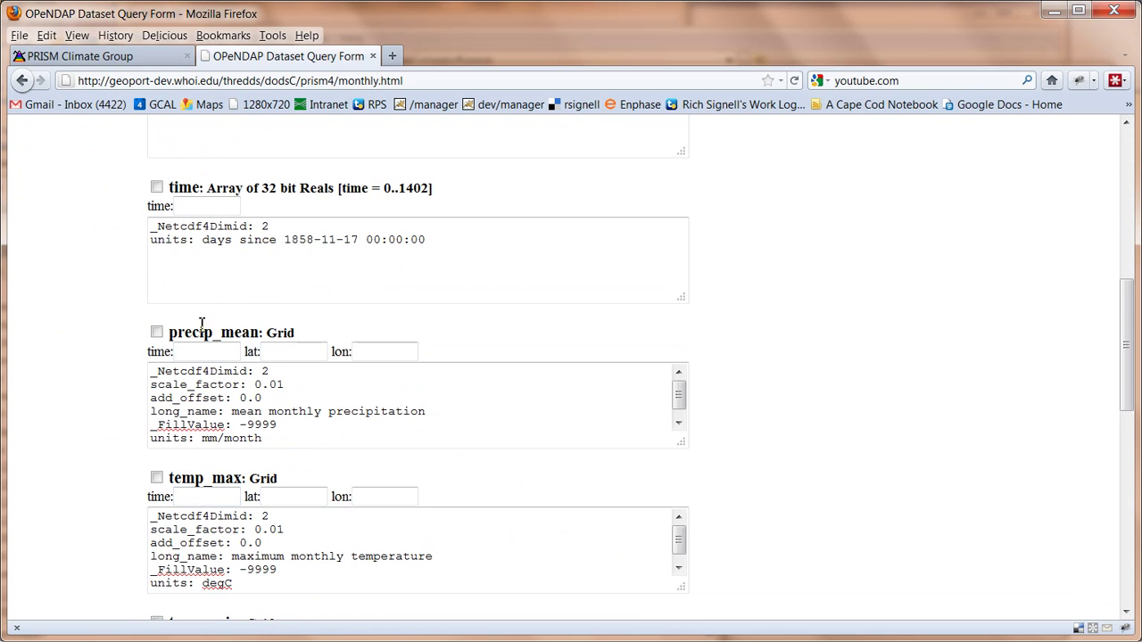
scroll(214, 495, down, 5)
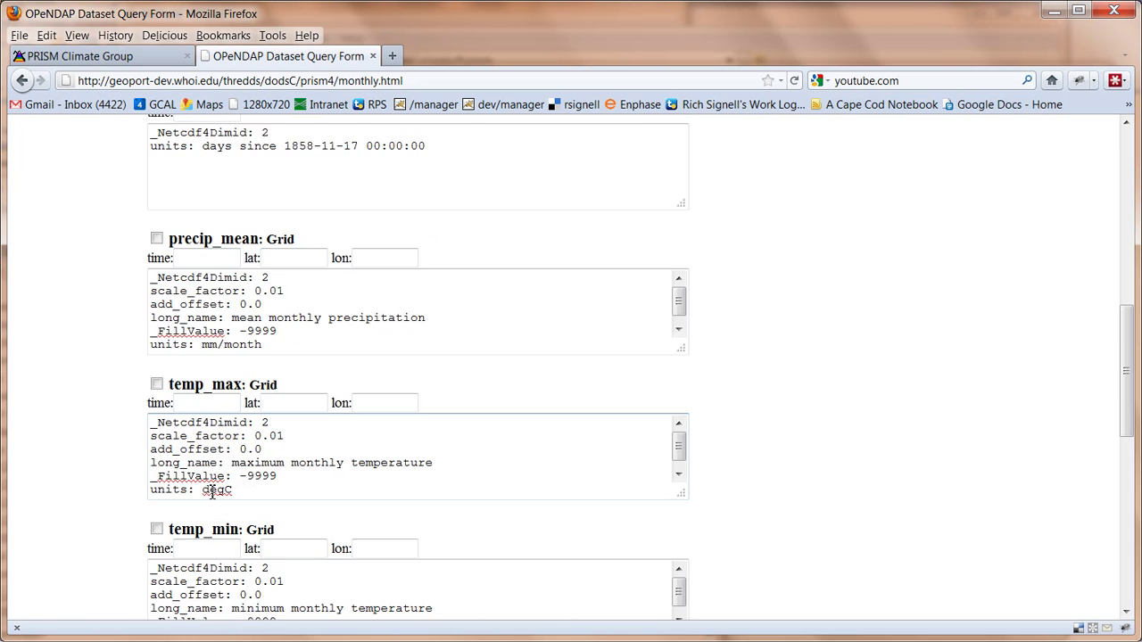
scroll(212, 497, down, 7)
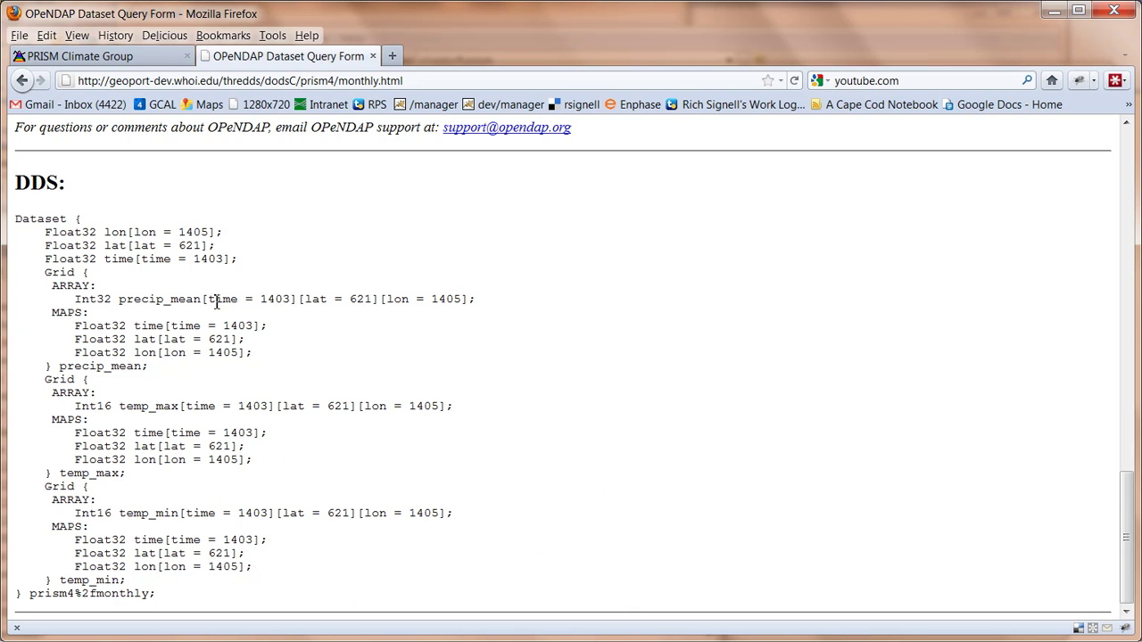
drag(126, 303, 485, 303)
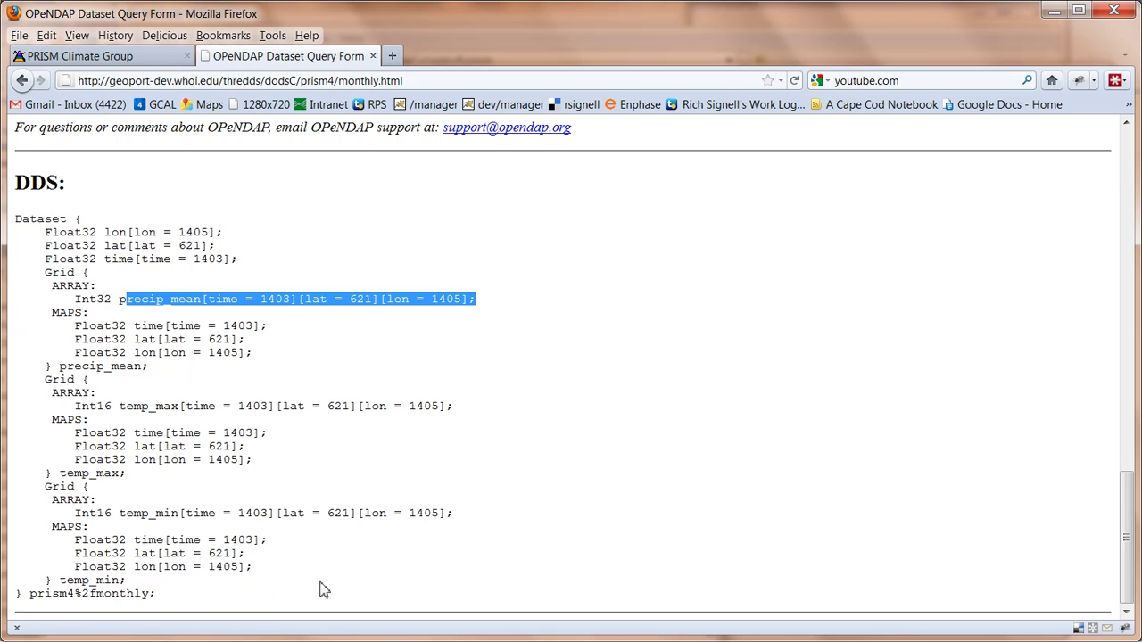
click(22, 80)
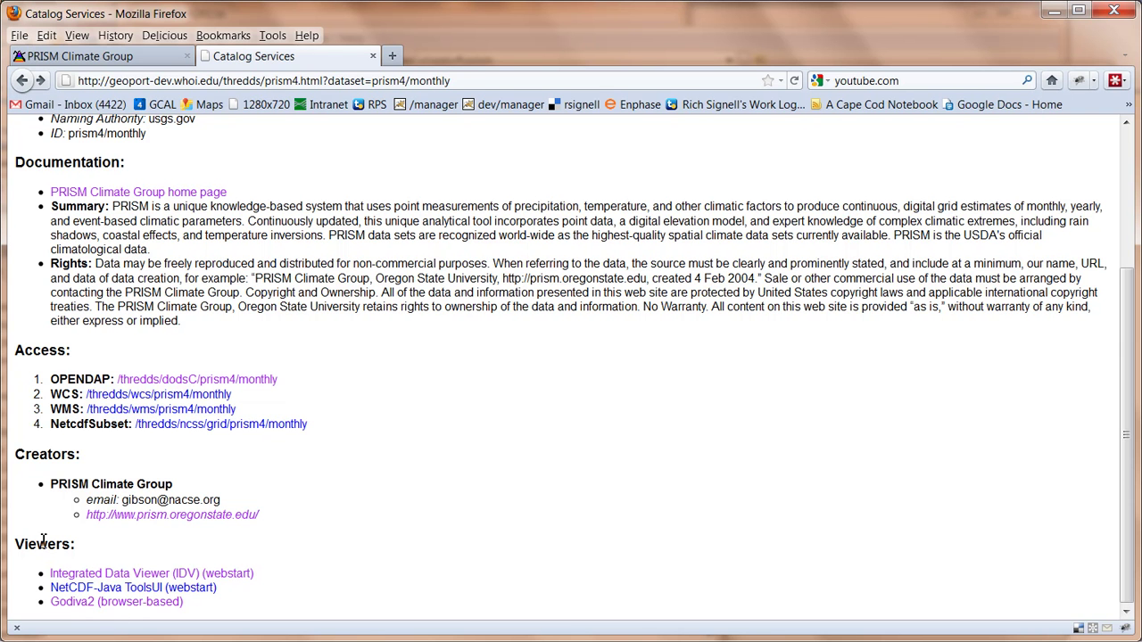
Show prism4/monthly mean monthly precipitation in Godiva2, zoomed to the eastern US.
click(110, 603)
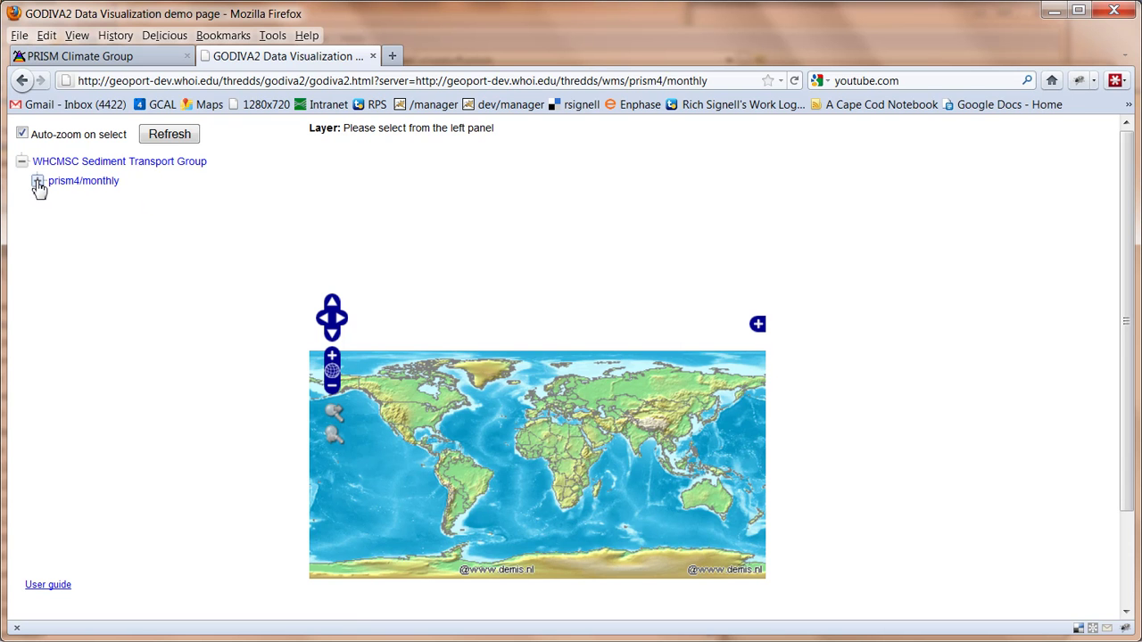
click(38, 183)
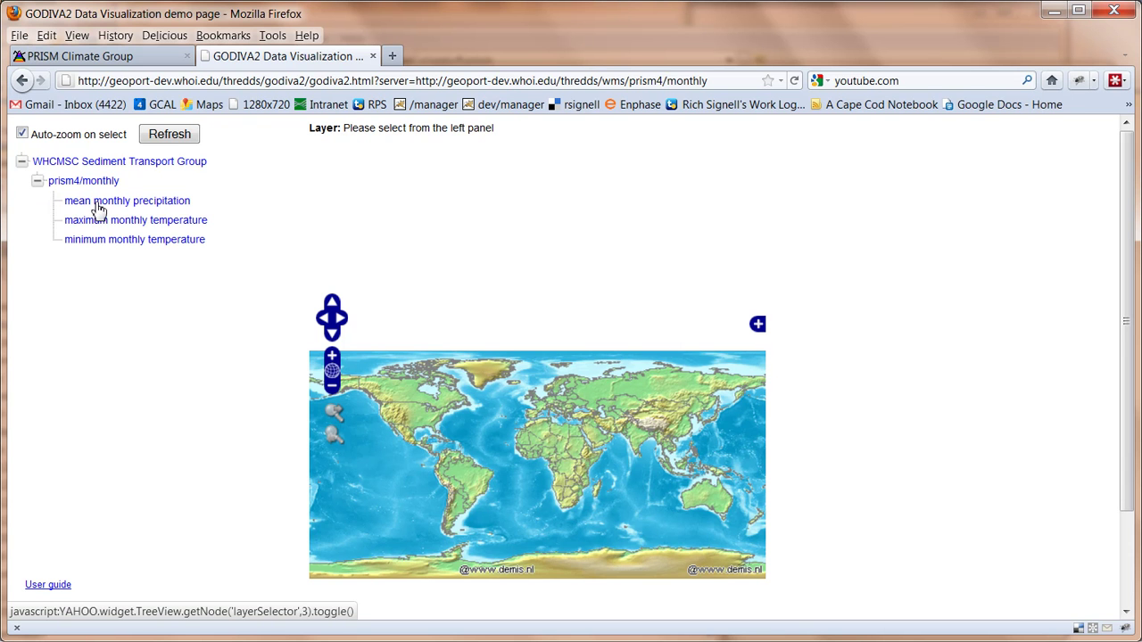
click(99, 205)
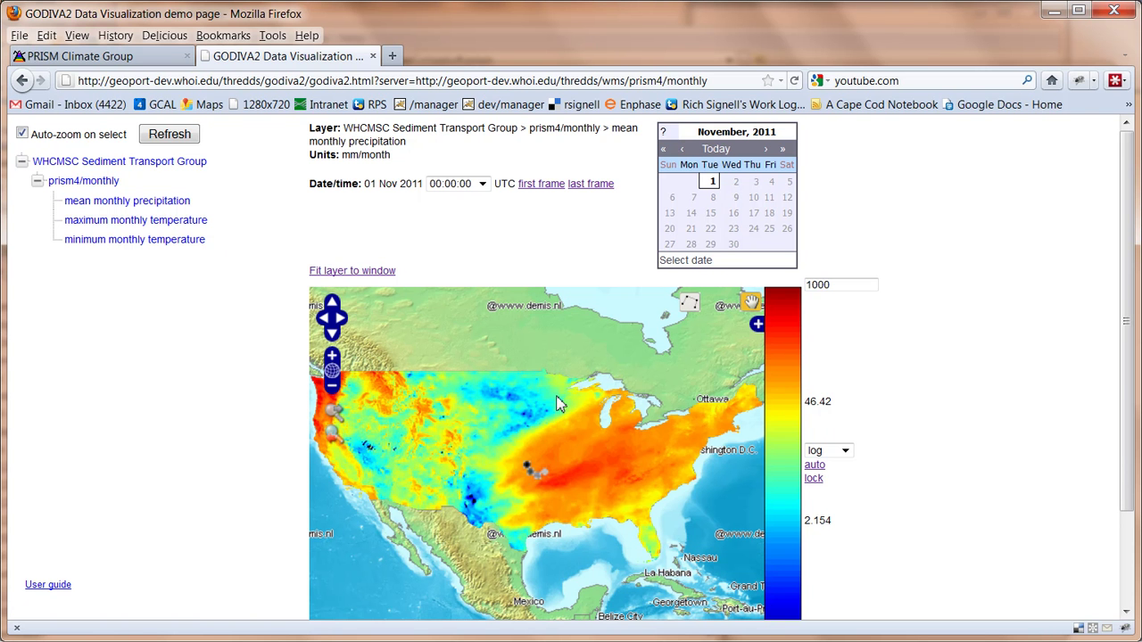
drag(556, 398, 718, 480)
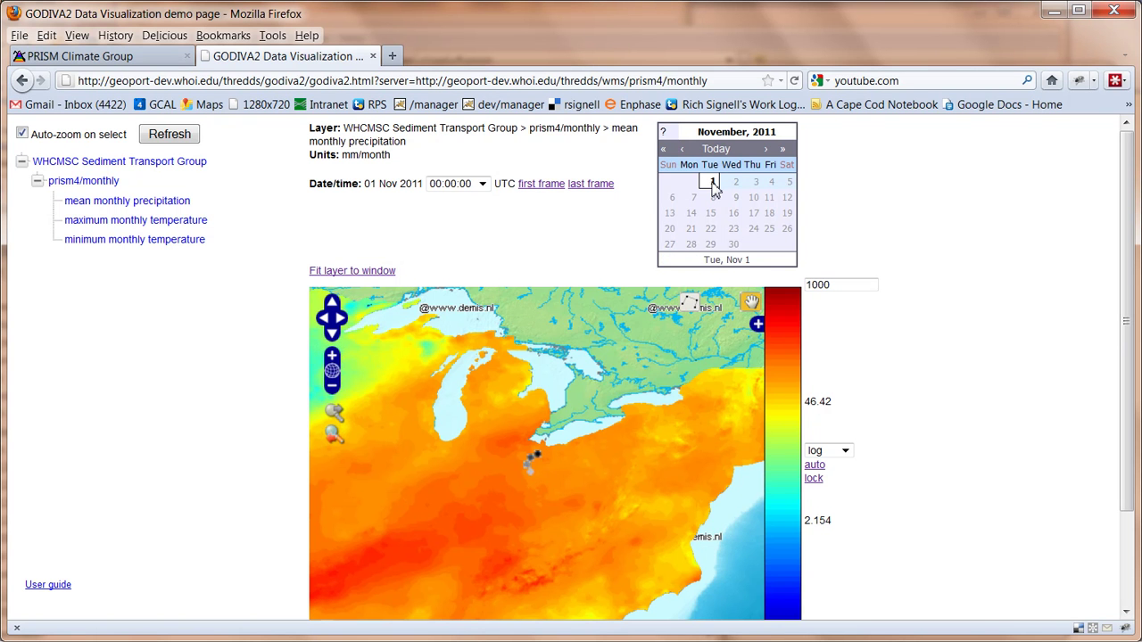
Animate precipitation in four monthly frames from 1 August to November 2011.
click(602, 186)
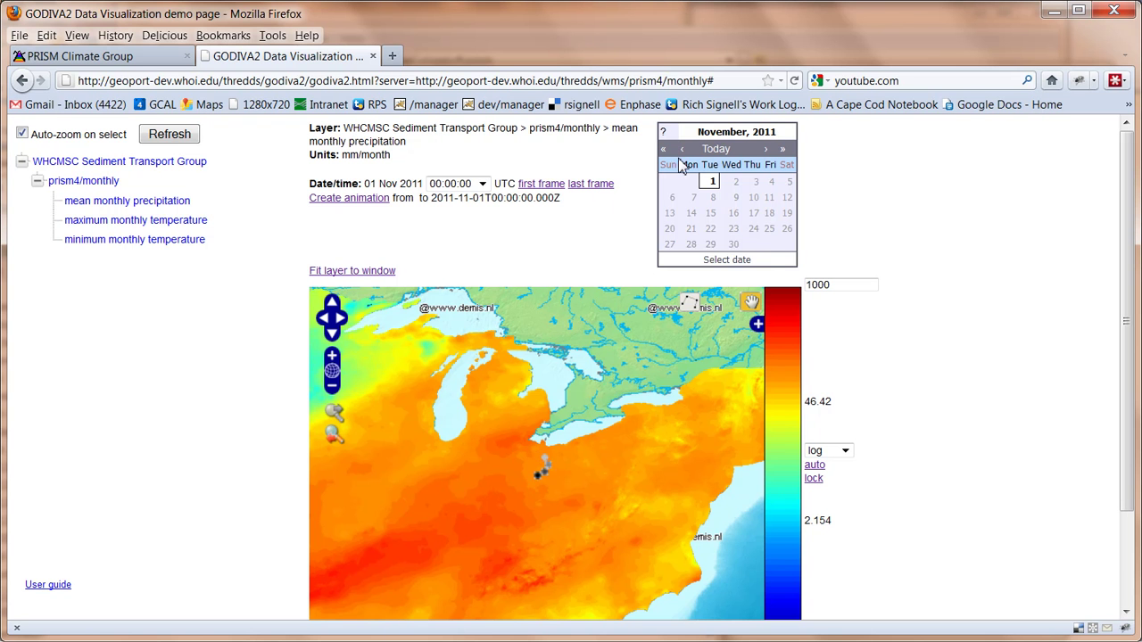
click(682, 149)
click(683, 149)
click(682, 149)
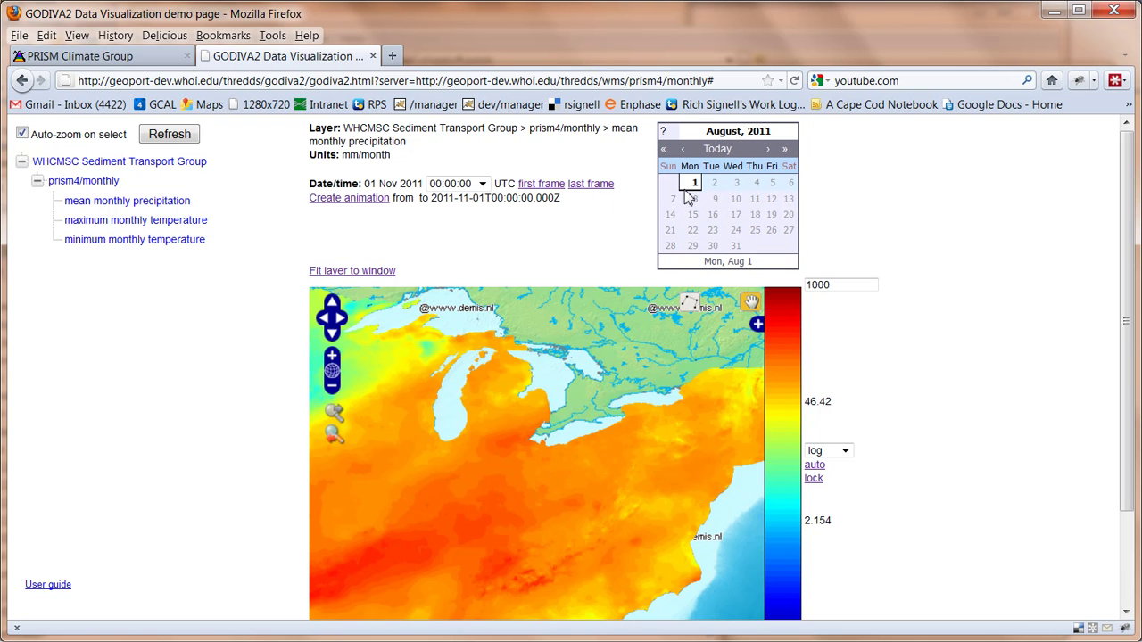
click(693, 183)
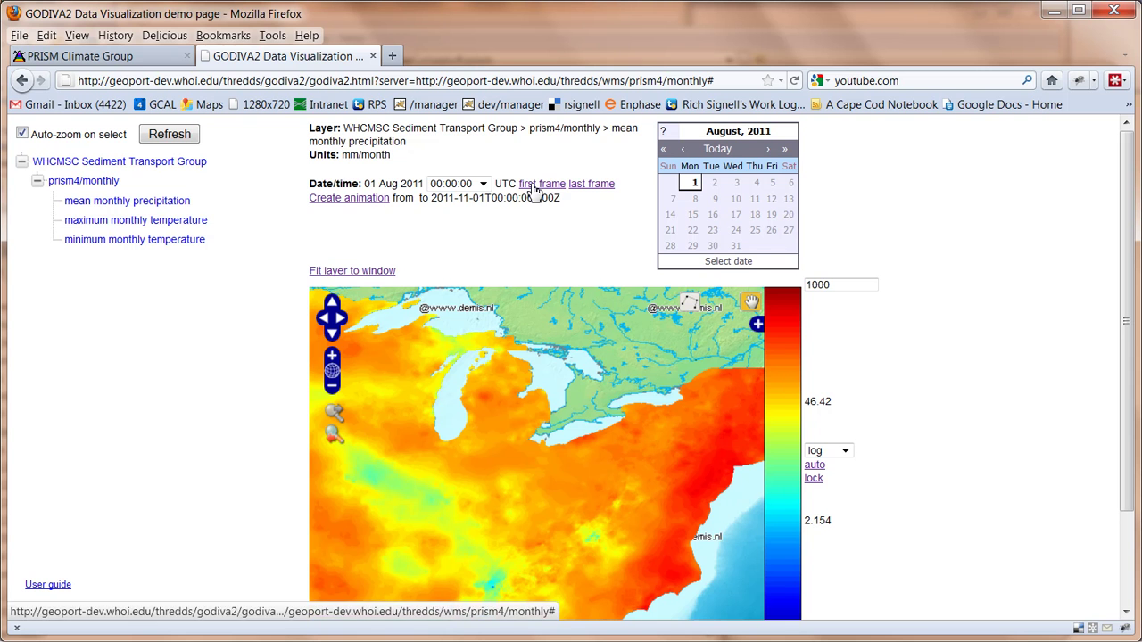
click(533, 186)
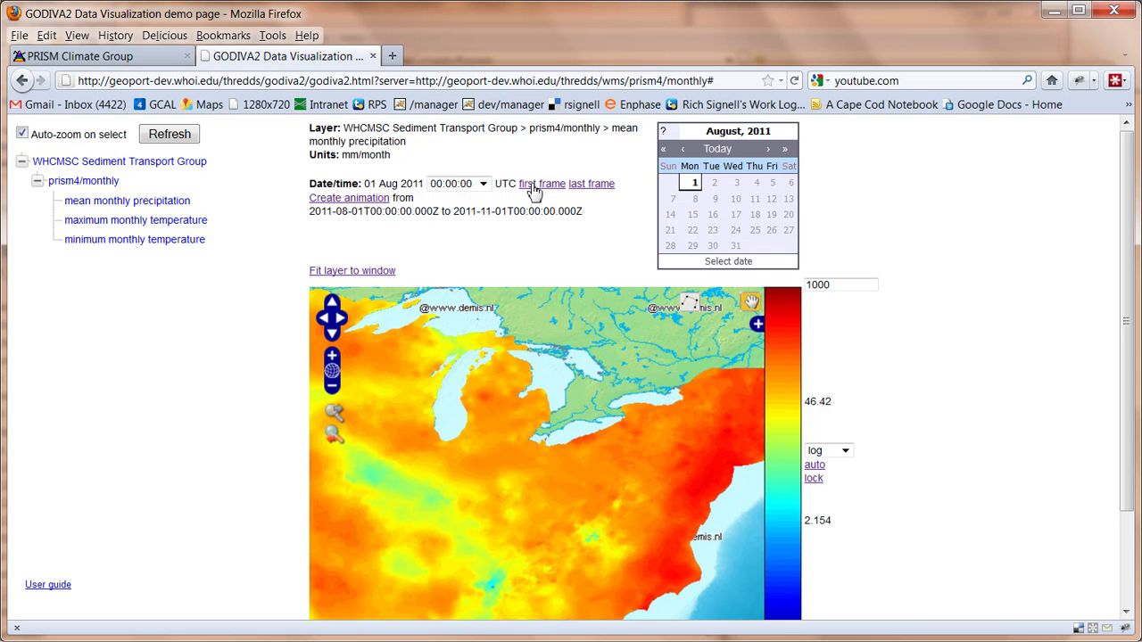
click(368, 199)
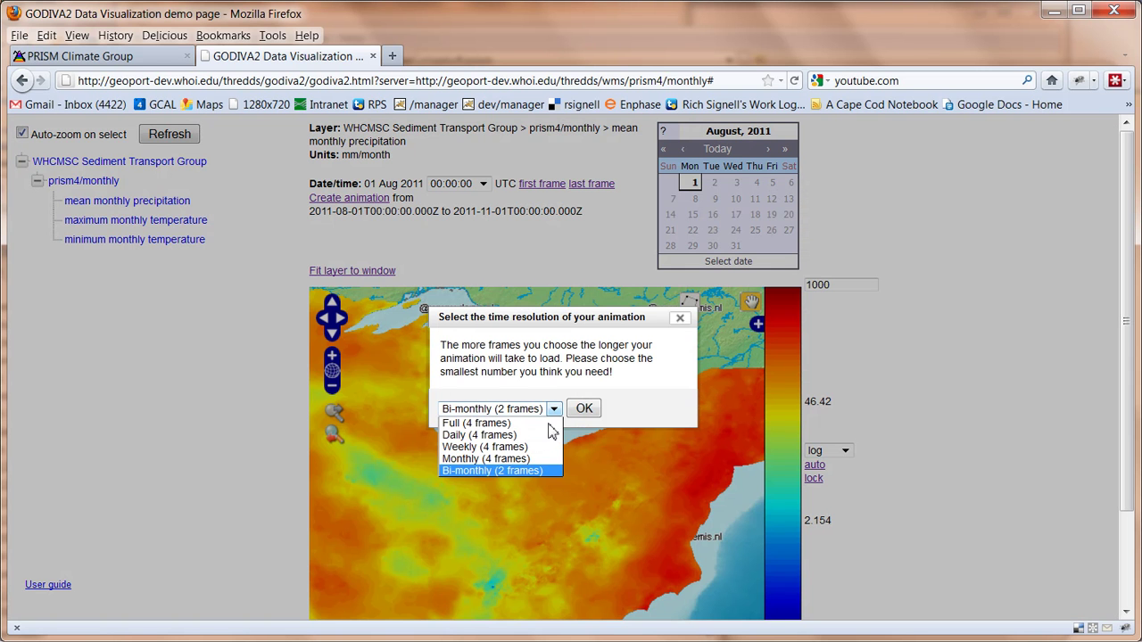
click(522, 459)
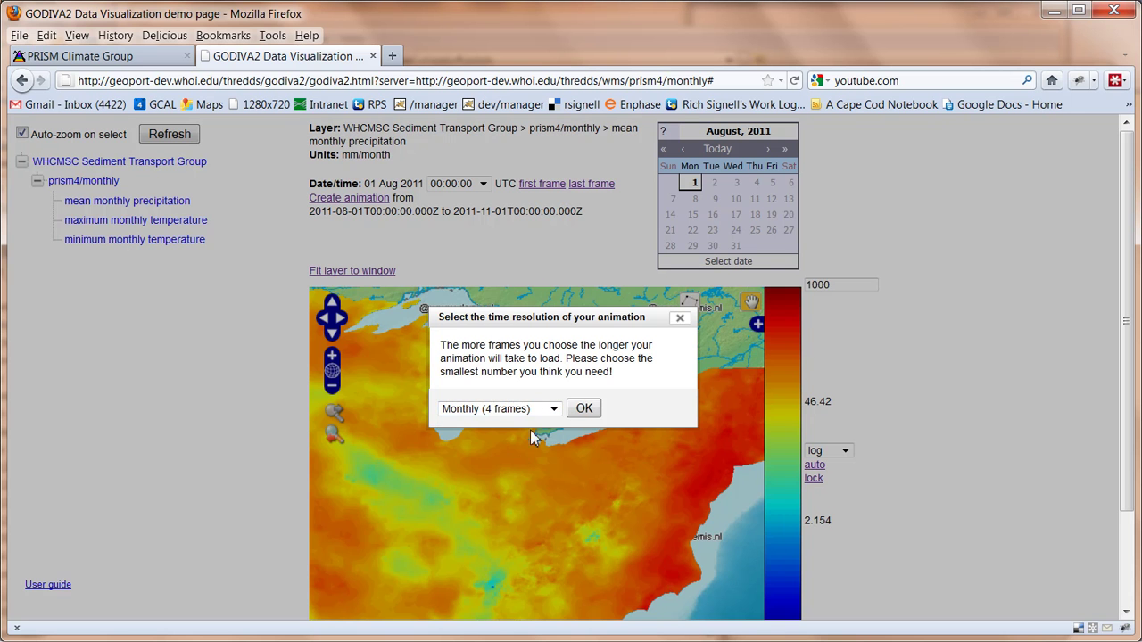
click(585, 410)
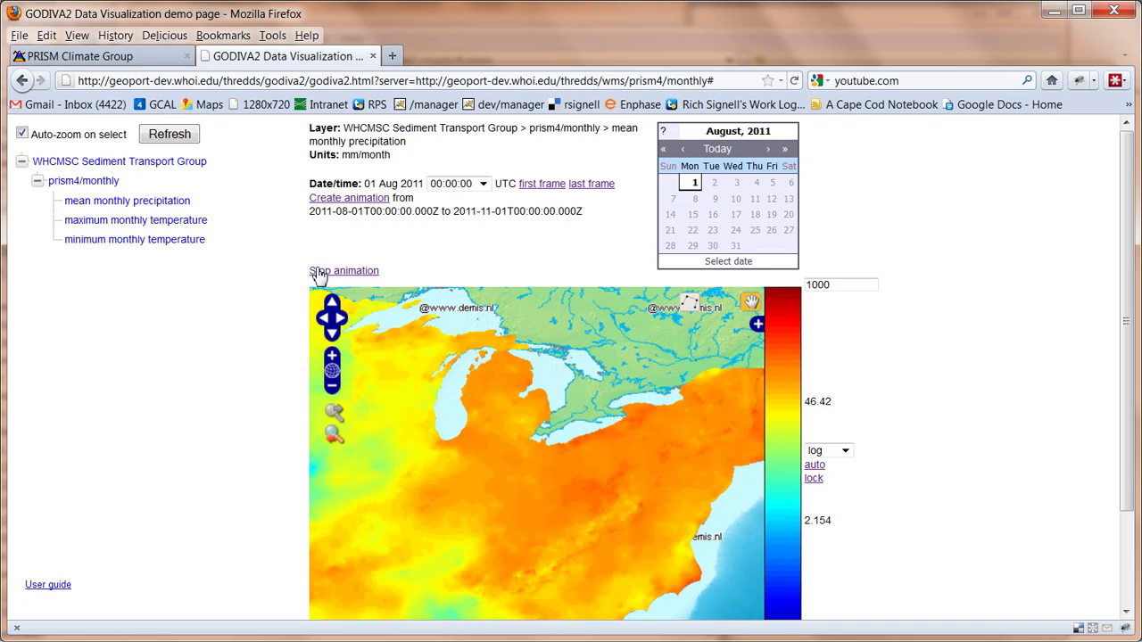
click(320, 272)
Plot the precipitation timeseries at latitude 41.37, longitude -79.01, then close the chart.
click(625, 451)
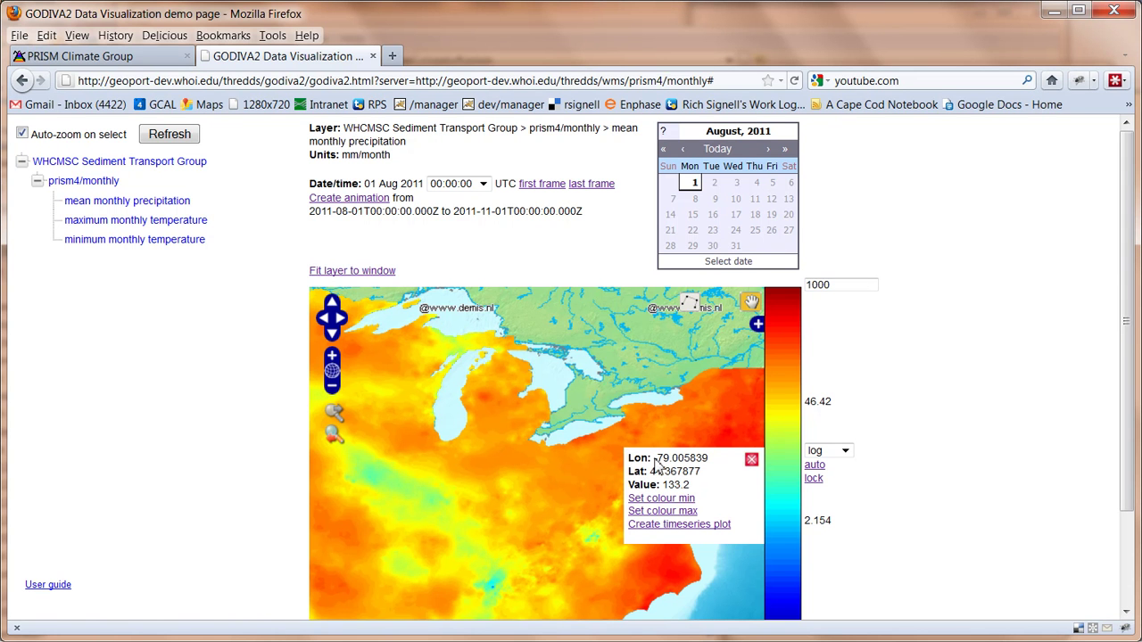
click(671, 526)
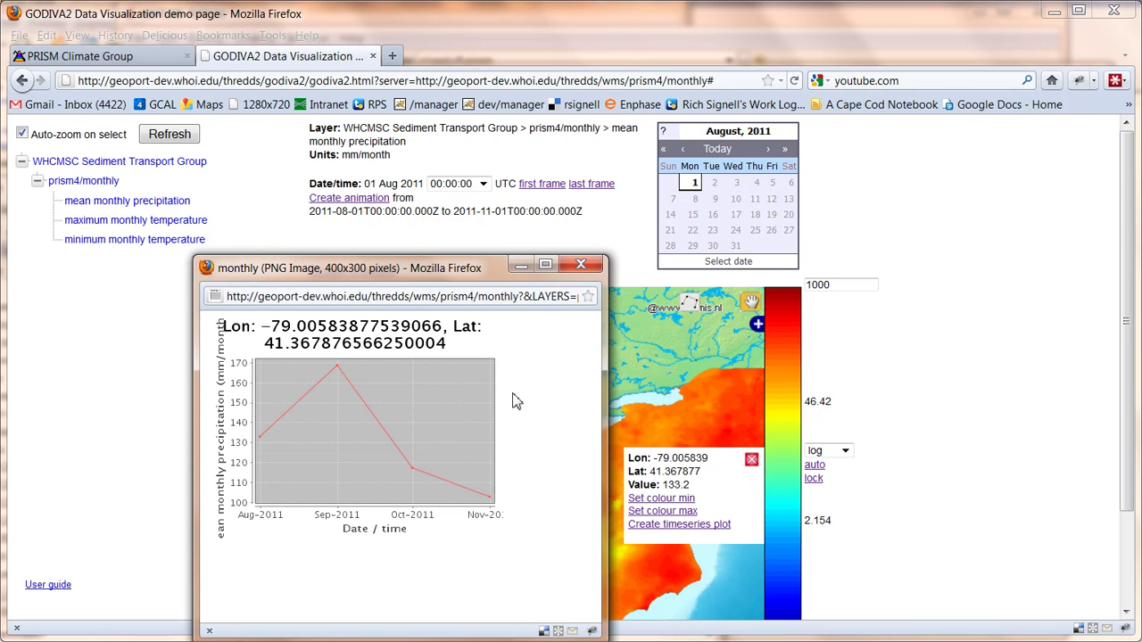
click(584, 269)
click(583, 268)
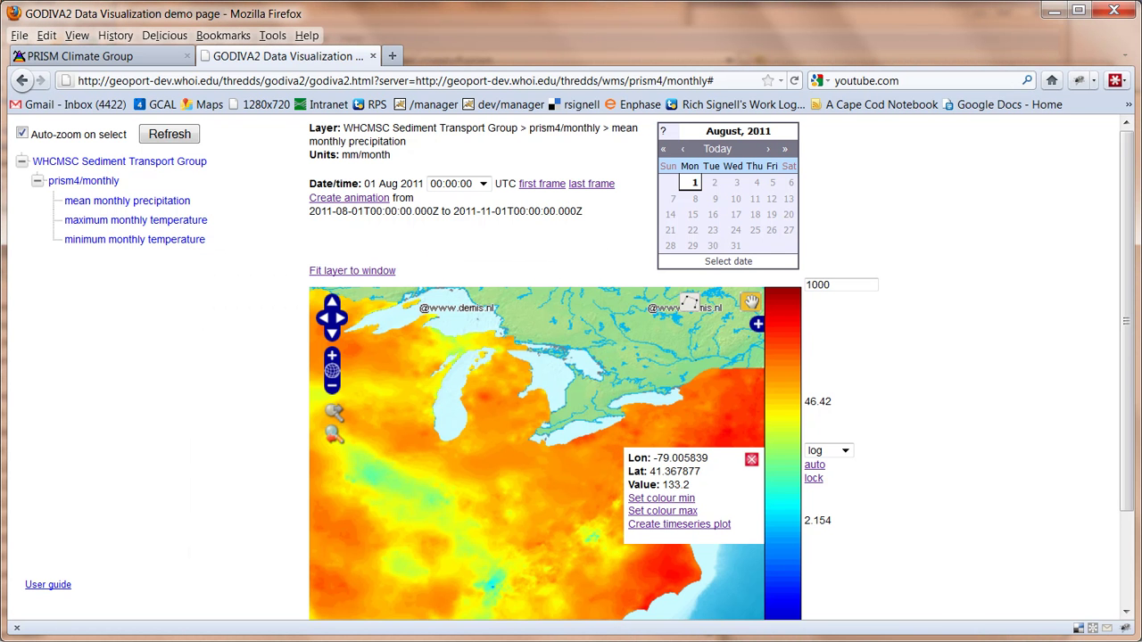
mouse_move(627, 641)
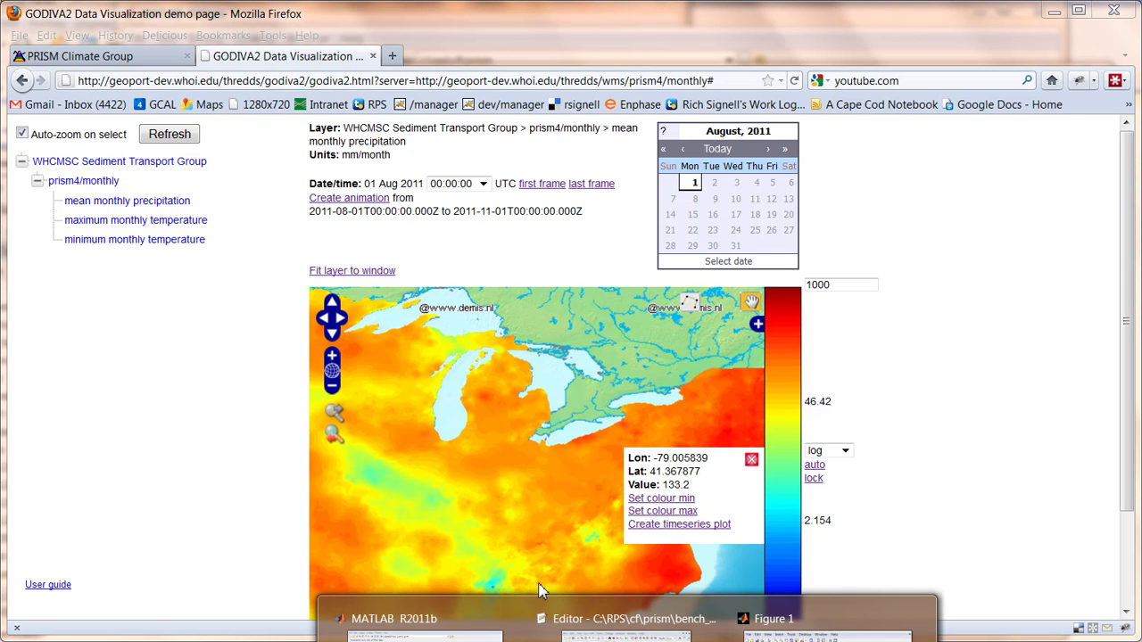
In MATLAB, set the url and open the prism4/monthly dataset as nc with ncgeodataset.
click(424, 621)
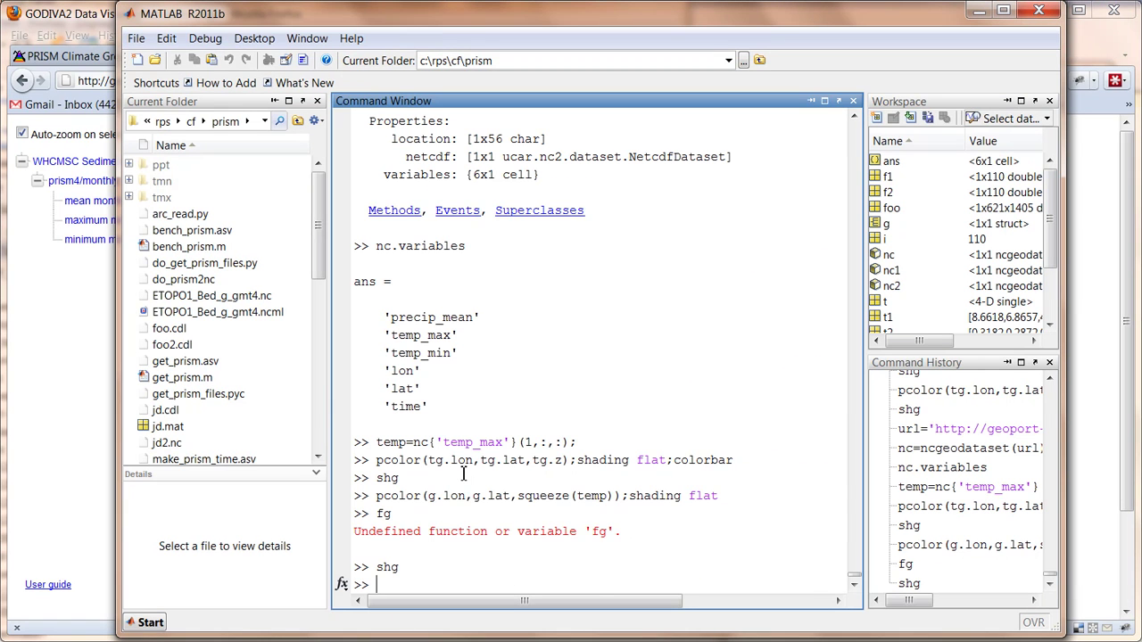
text(url)
key(Up)
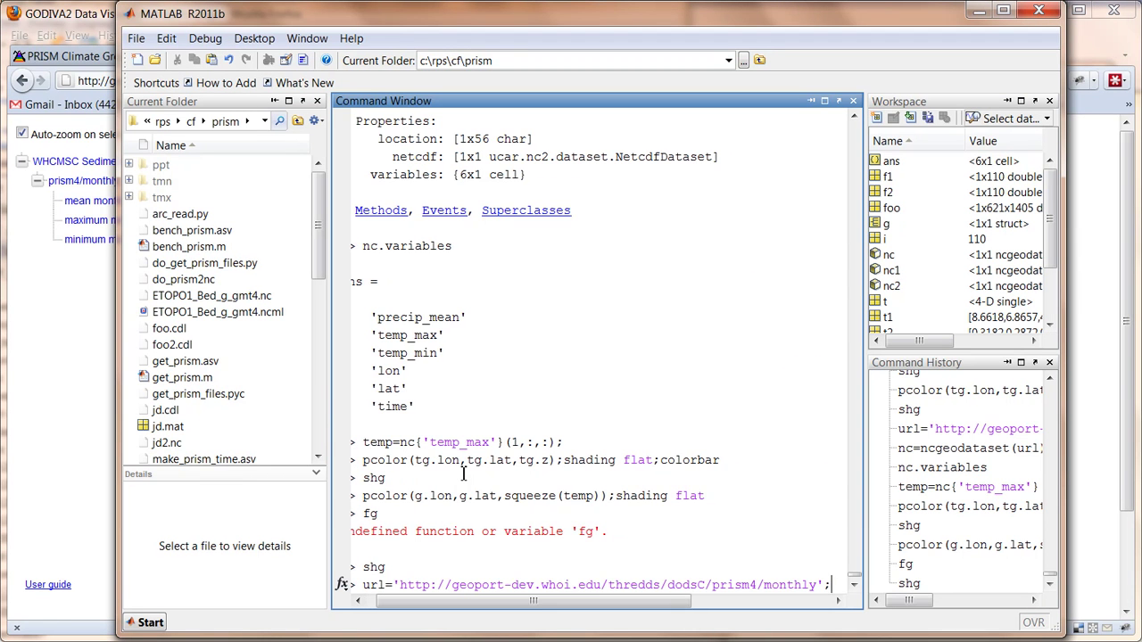
key(Return)
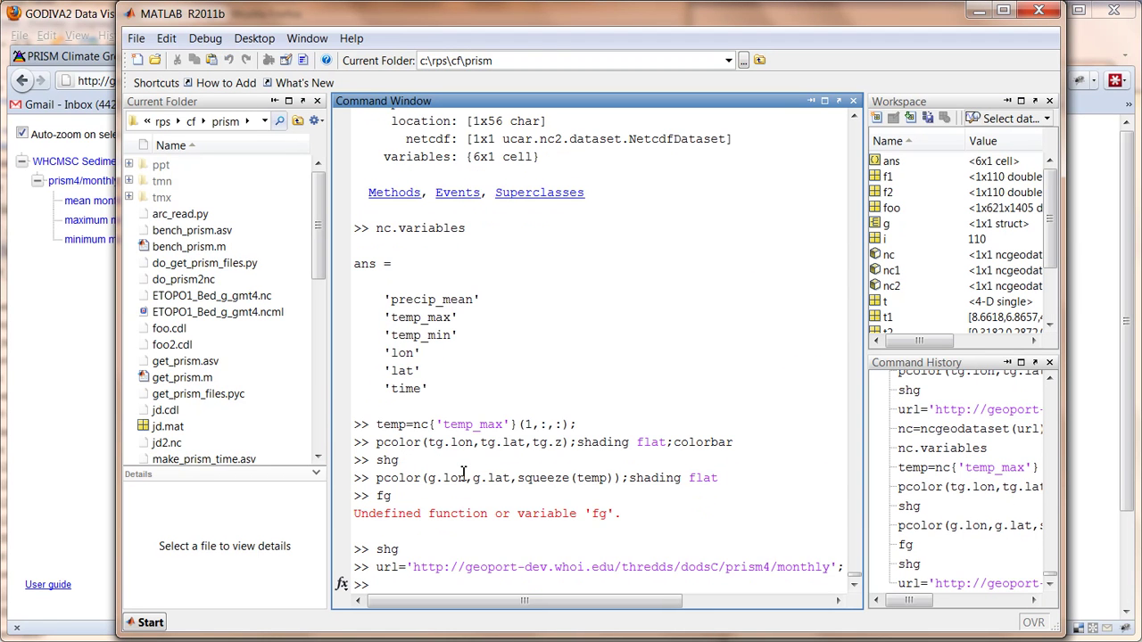
text(nc)
key(Up)
key(Up)
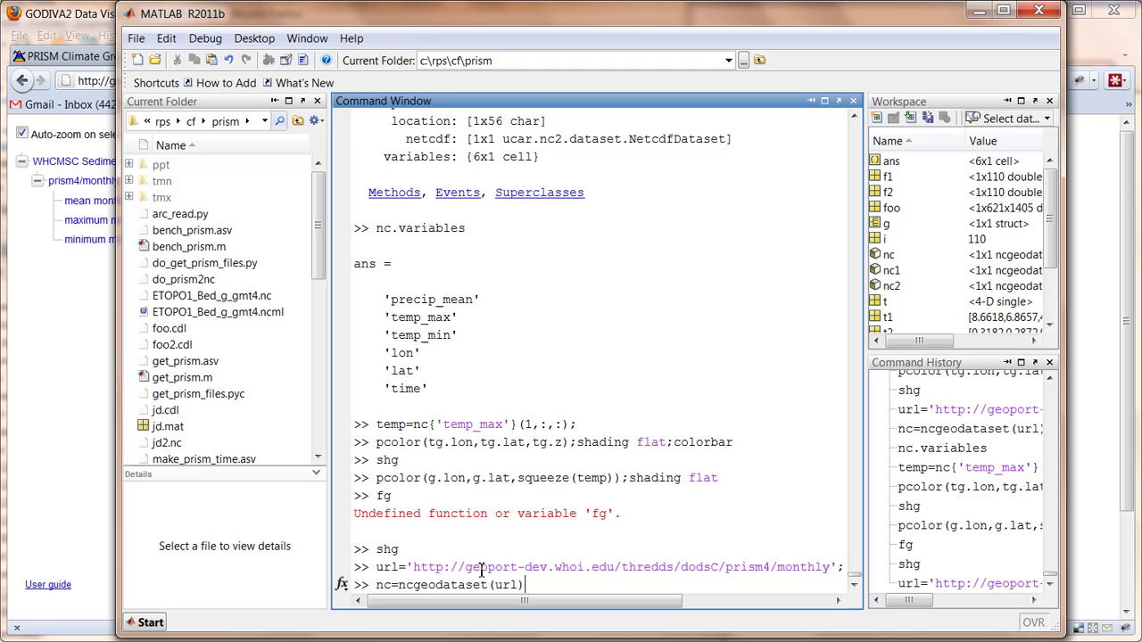
key(Return)
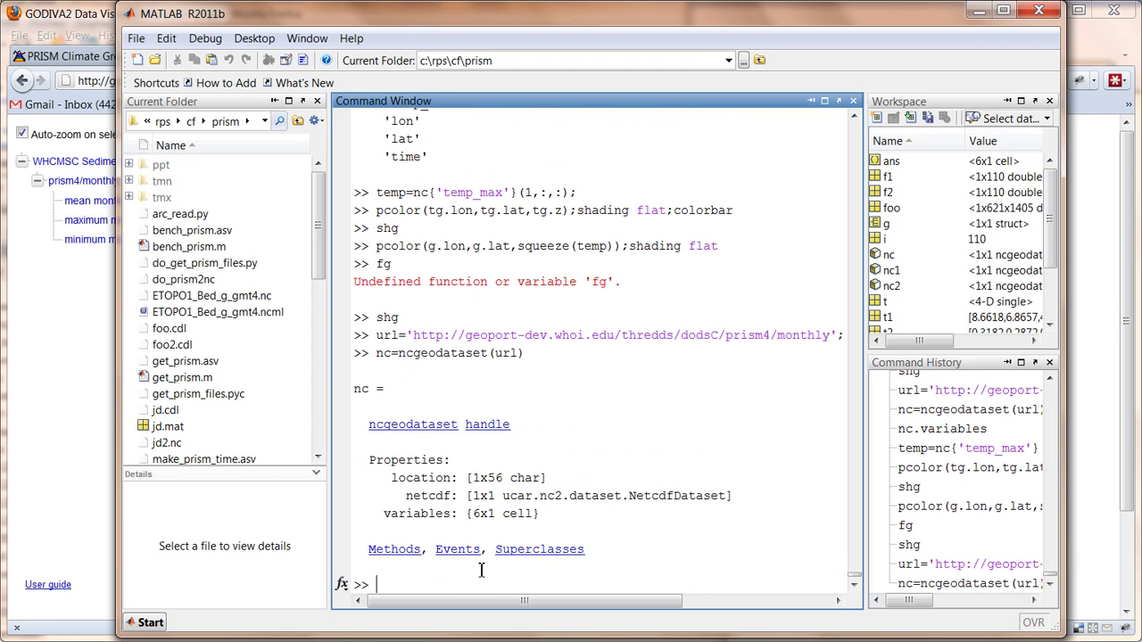
List the dataset's variables with nc.variables.
text(nc.variables)
key(Return)
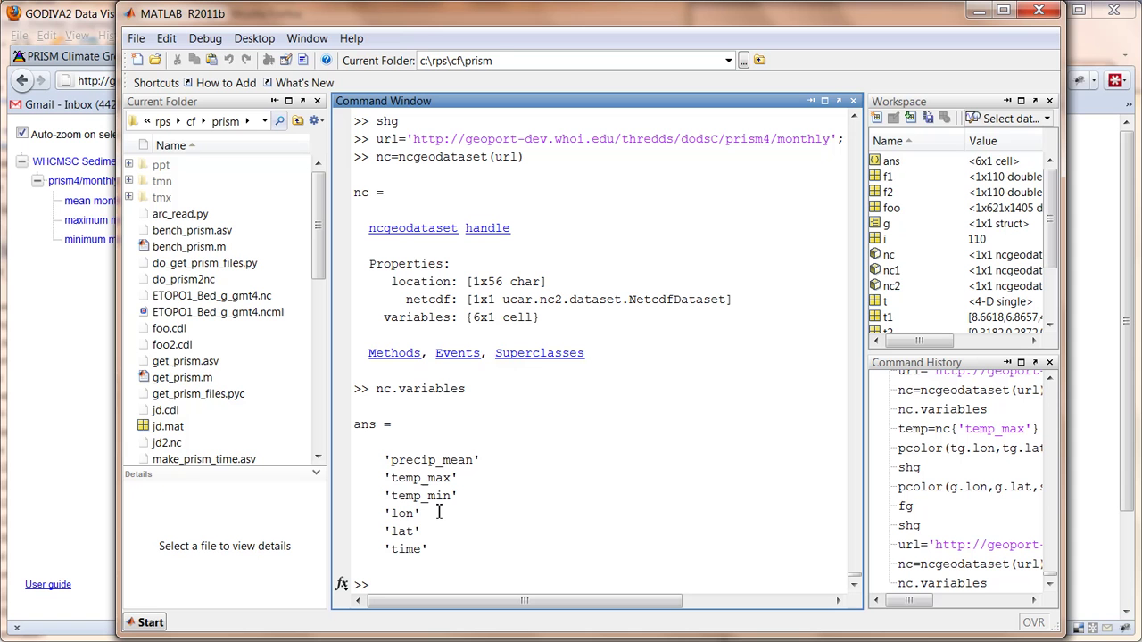
Read the first temp_max time slice into temp and map it with pcolor, flat shading.
text(temp)
key(Up)
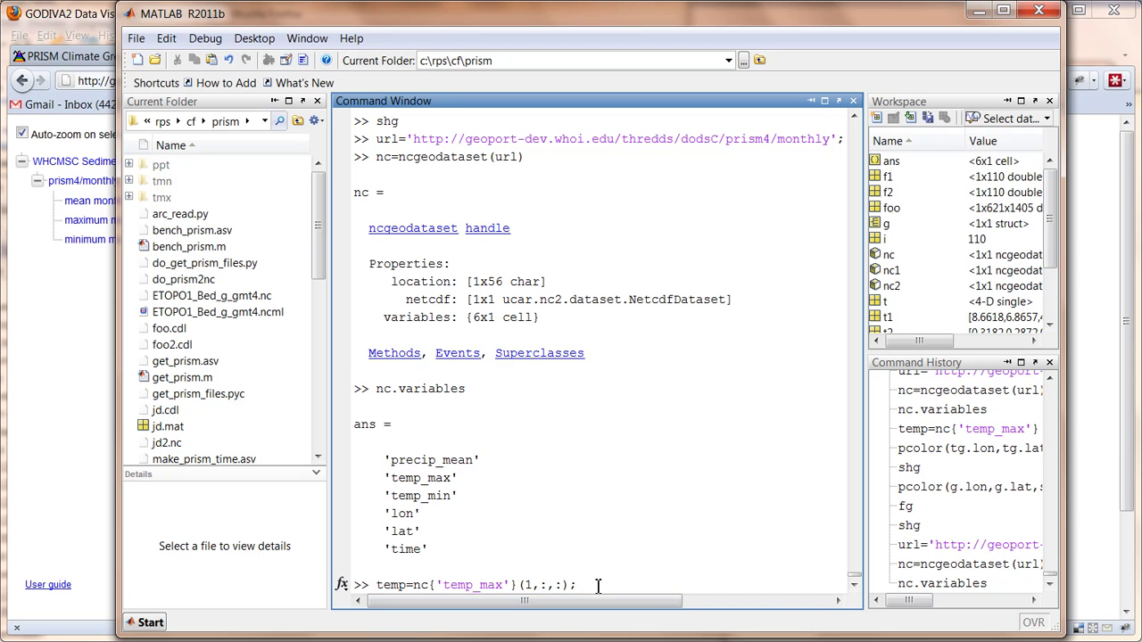
key(Return)
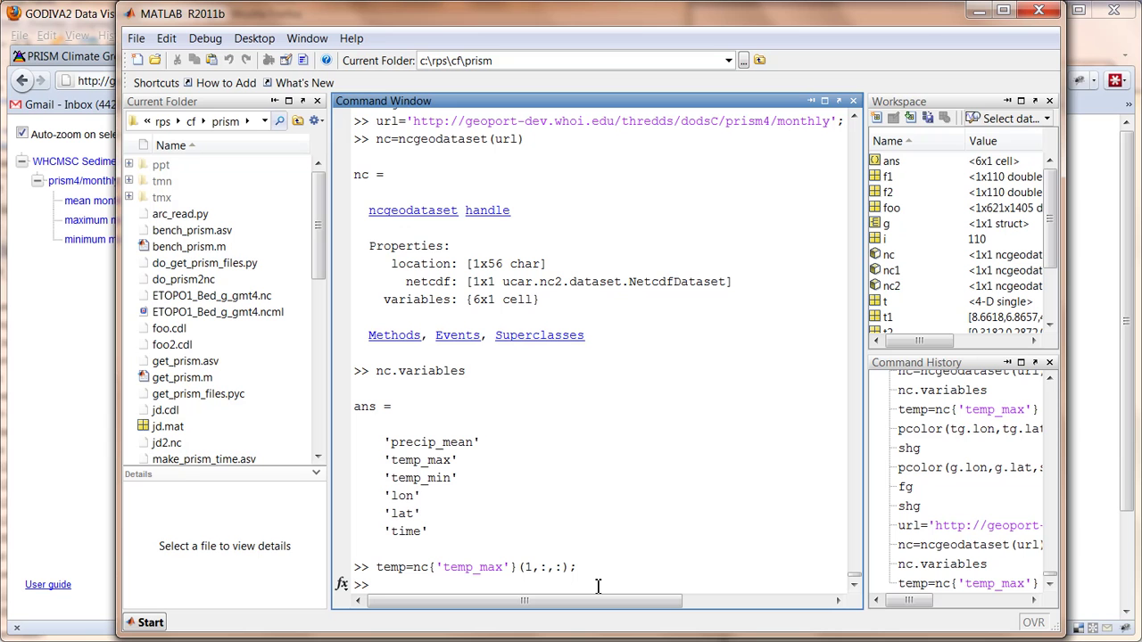
text(pcoll)
key(Up)
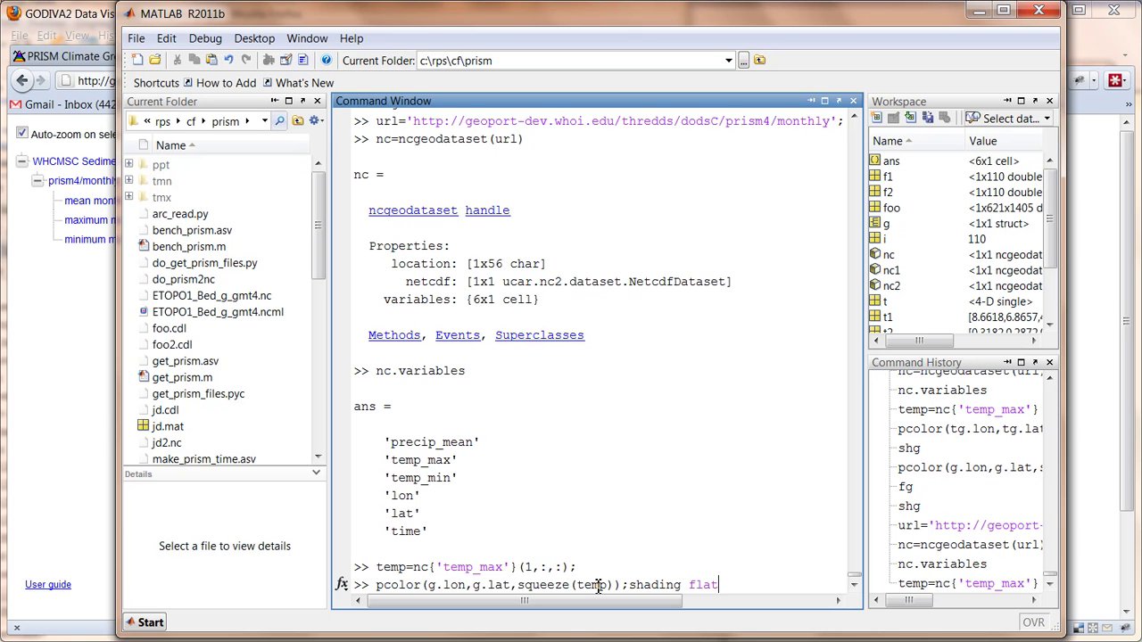
key(Return)
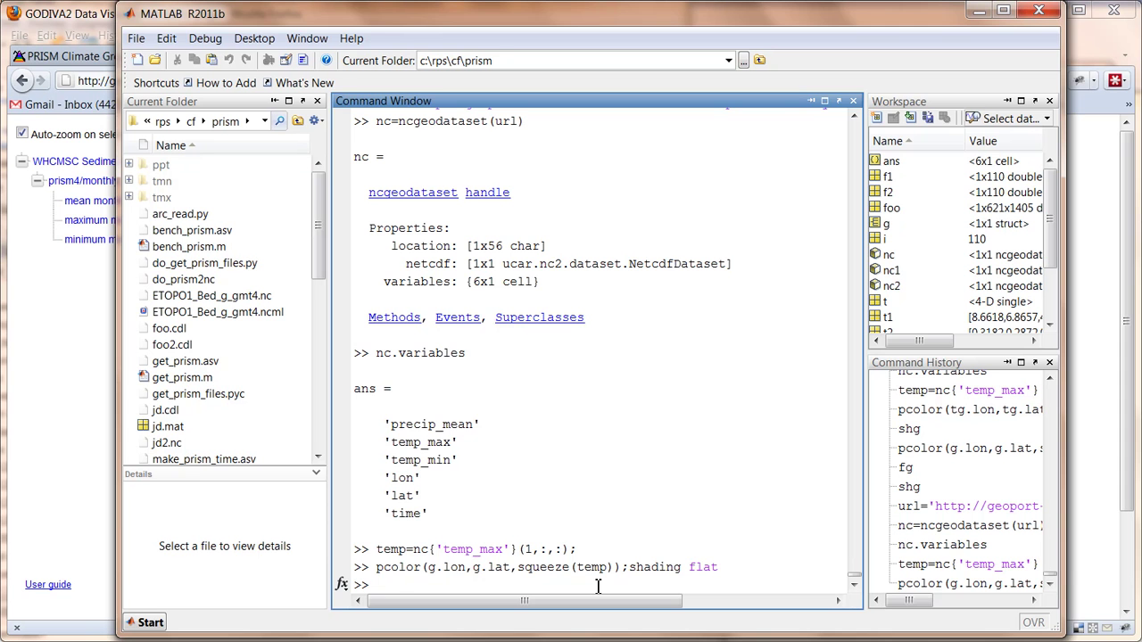
Bring up the temp_max map figure with shg and print temp's contents.
text(shg)
key(Return)
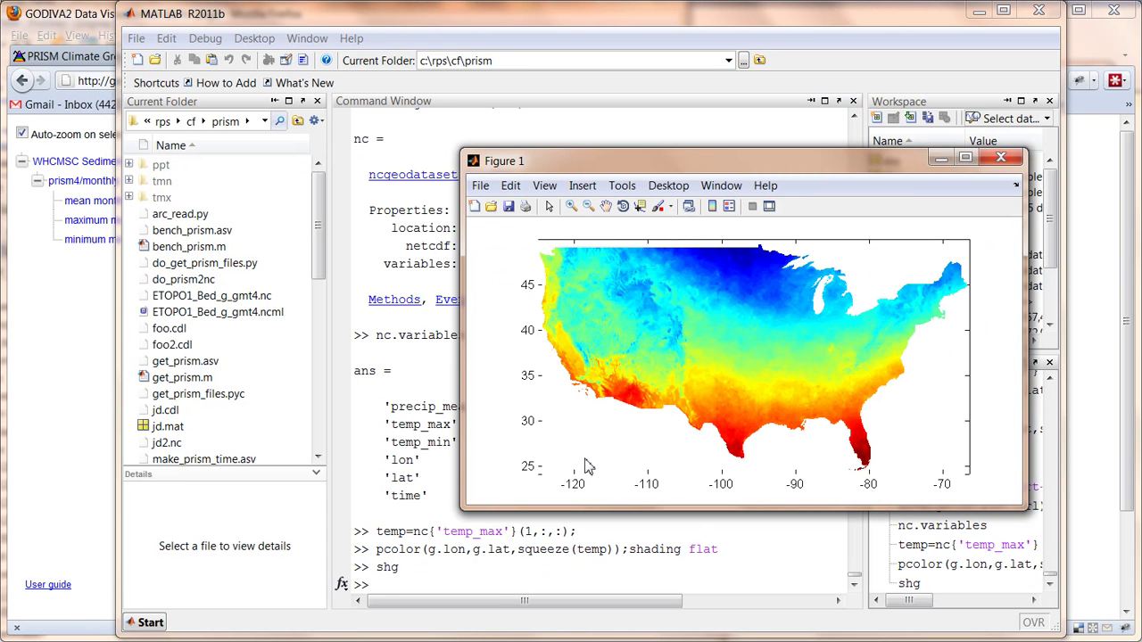
click(526, 577)
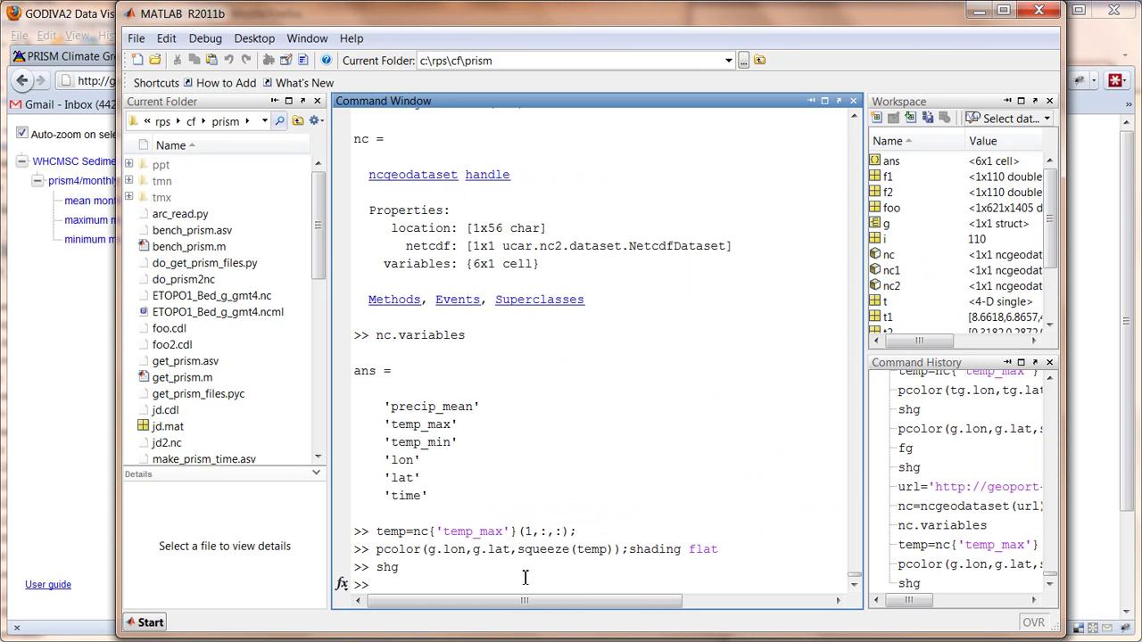
text(temp)
key(Return)
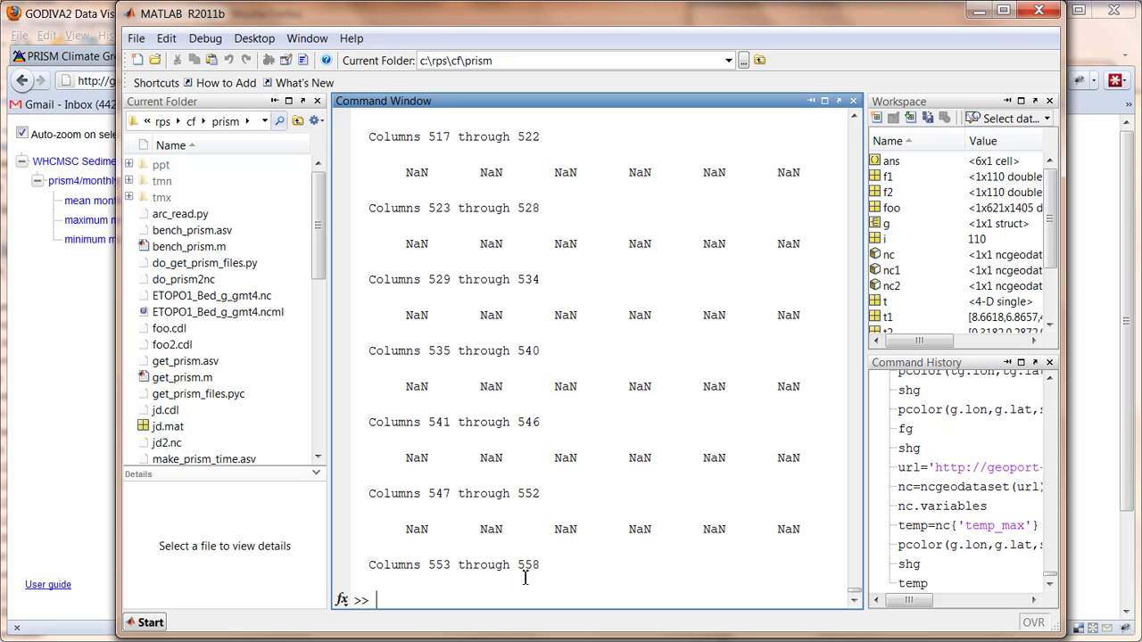
Compute mean(temp(isfinite(temp))), giving 2.8556.
text(mean(t(isfinite(t))))
key(Left)
key(Left)
key(Left)
key(Left)
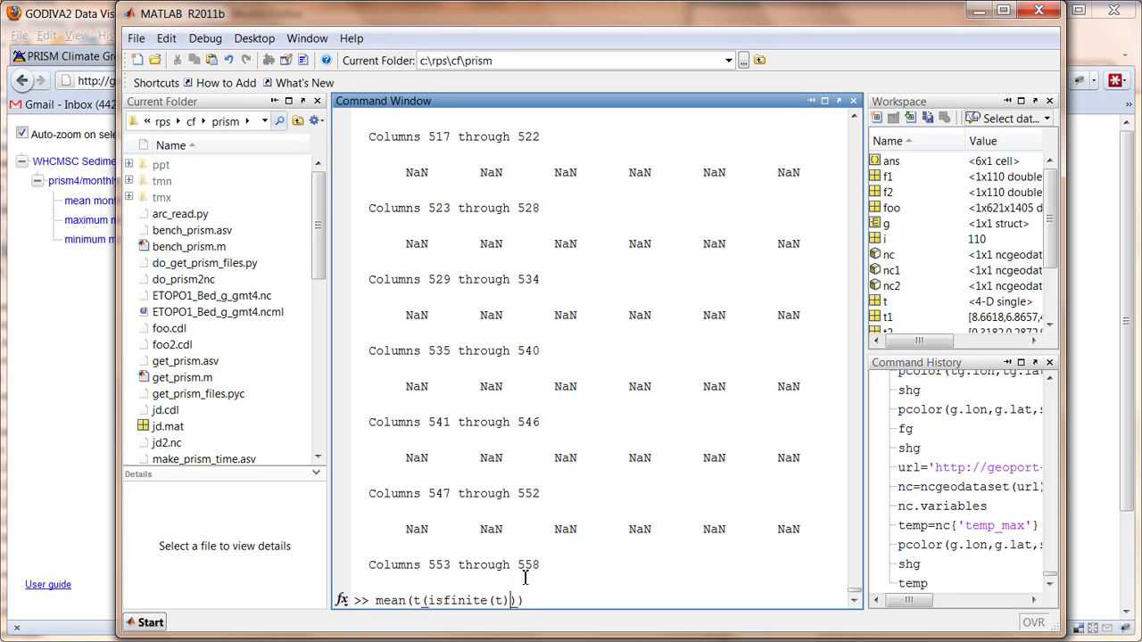
text(emp)
key(Left)
key(Left)
key(Left)
key(Left)
key(Left)
key(Left)
text(emp)
key(Return)
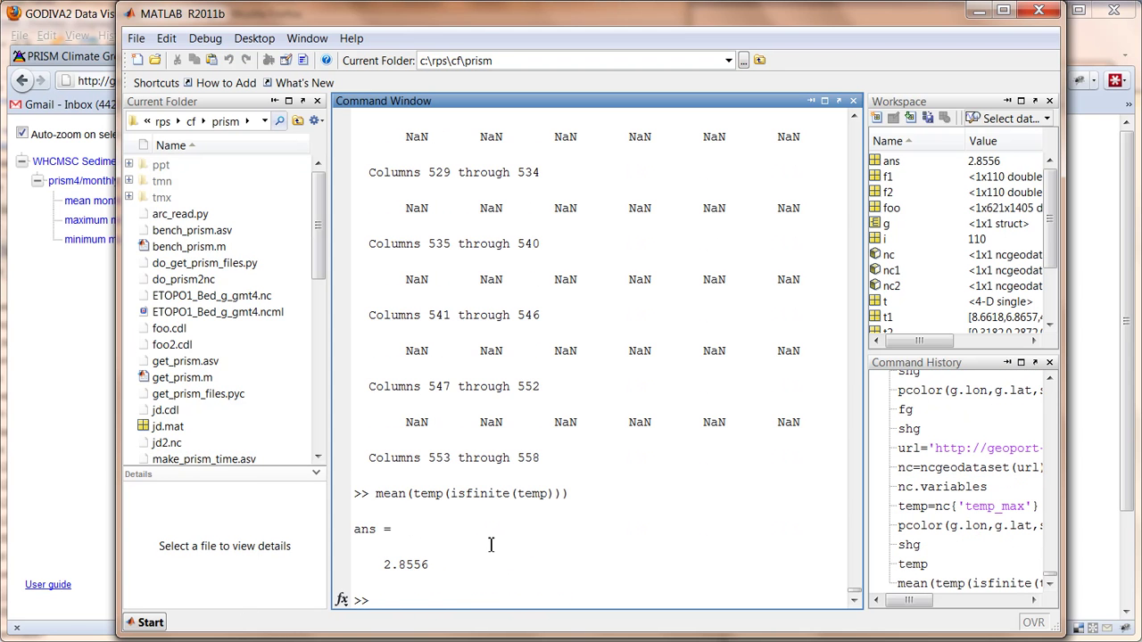